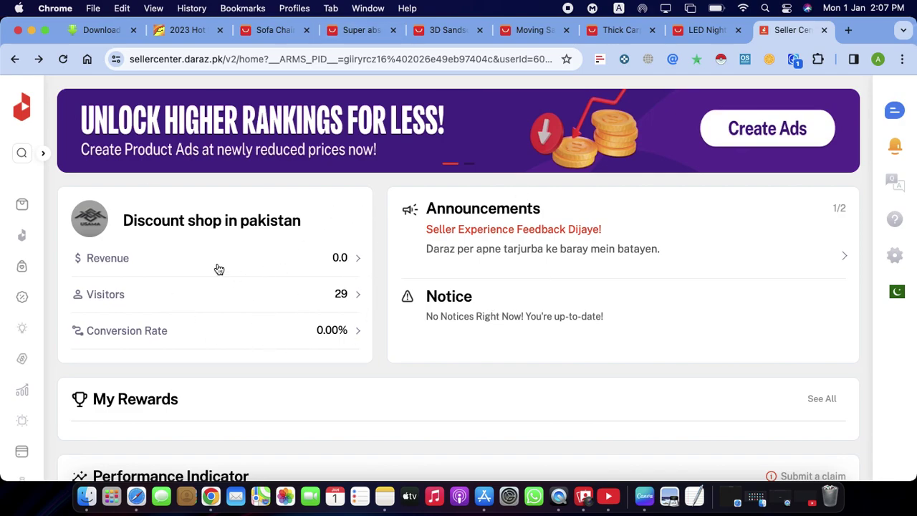
Start a new product listing and upload DARAZ RESEARCH.png as its cover photo, confirming the free crop at 1280 × 720 px
{"action": "mouse_move", "coordinate": [22, 206]}
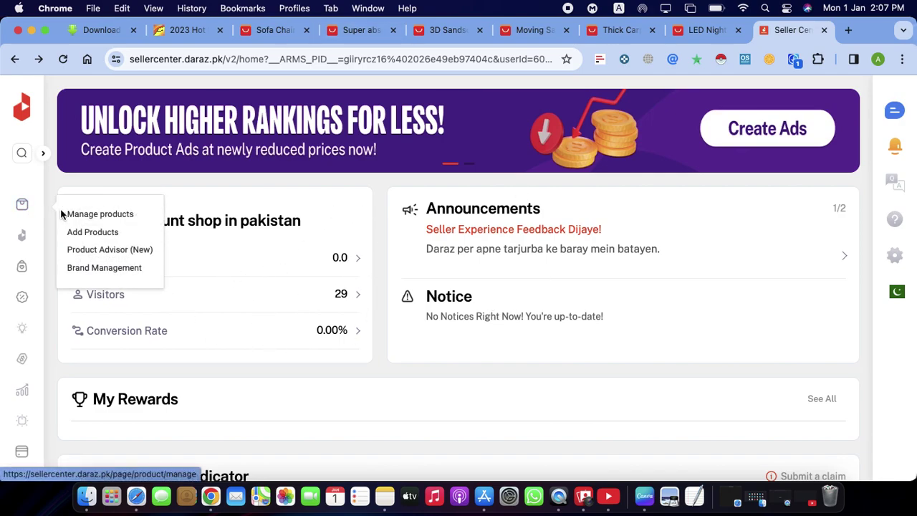
{"action": "left_click", "coordinate": [93, 233]}
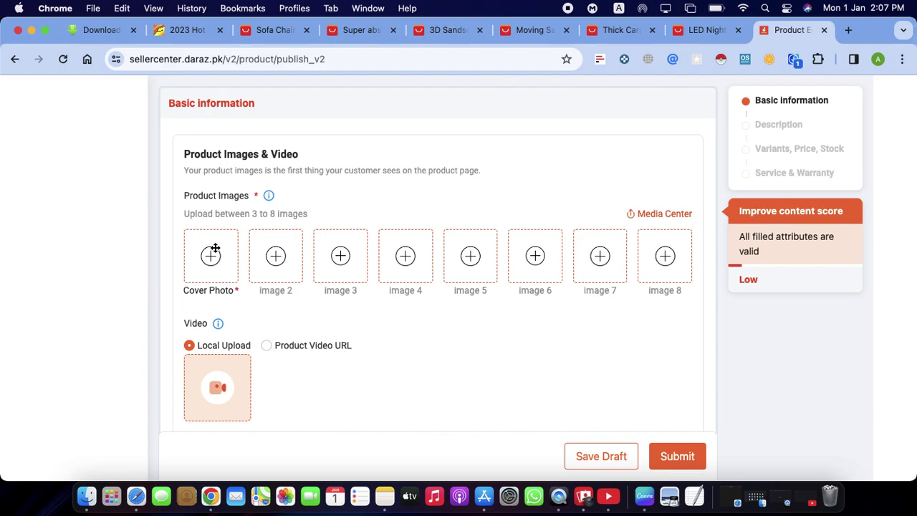
{"action": "left_click", "coordinate": [215, 248]}
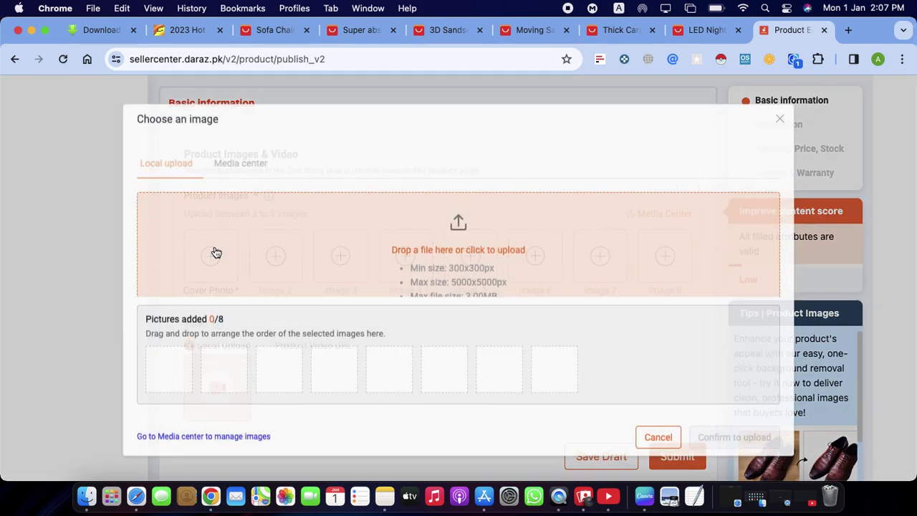
{"action": "left_click", "coordinate": [462, 222]}
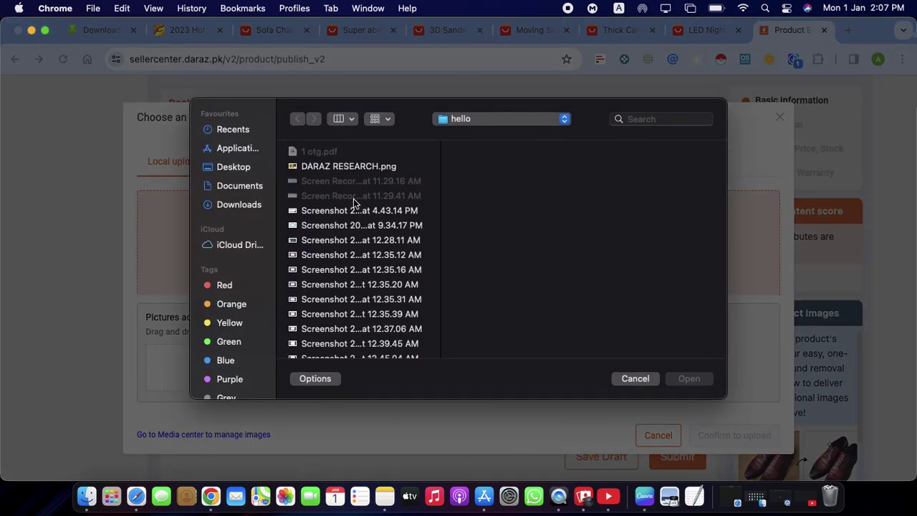
{"action": "left_click", "coordinate": [349, 167]}
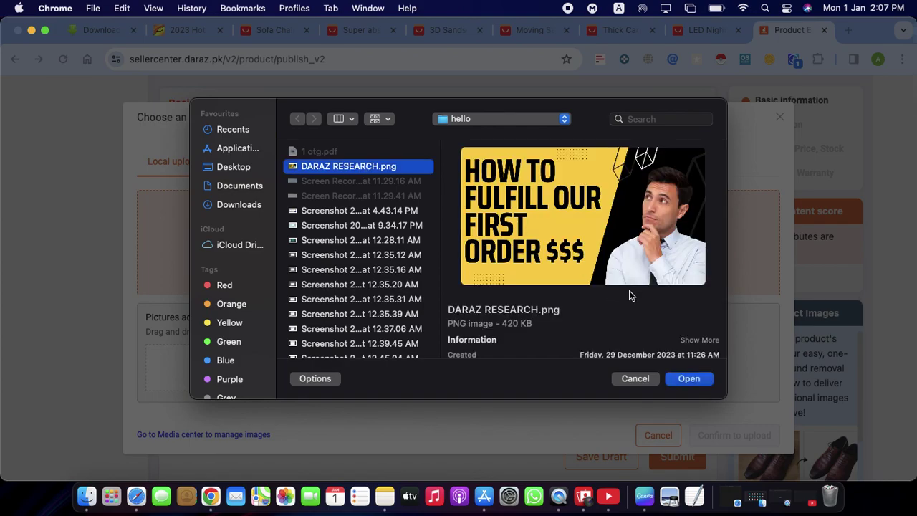
{"action": "left_click", "coordinate": [688, 379]}
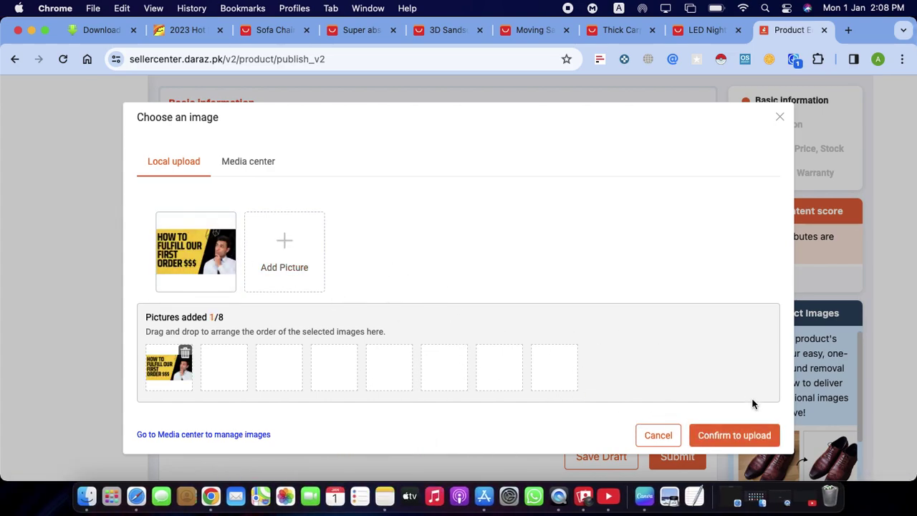
{"action": "left_click", "coordinate": [711, 434]}
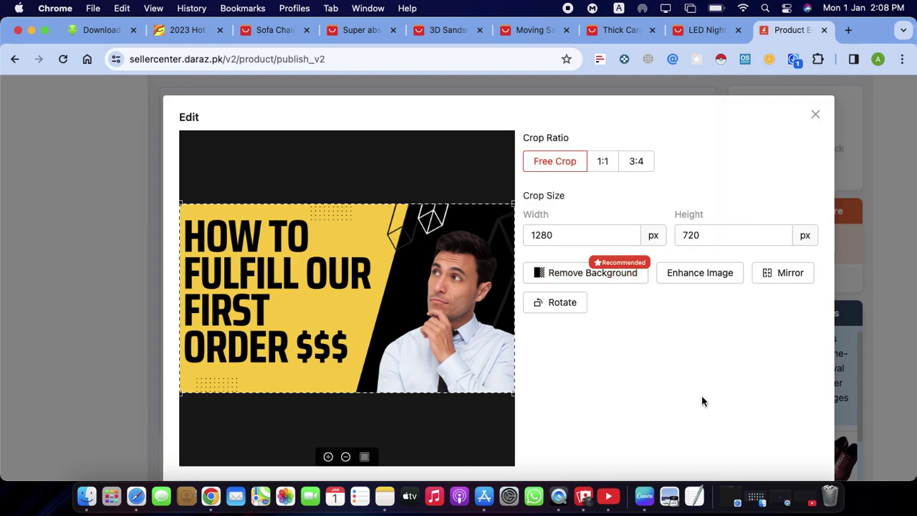
{"action": "scroll", "coordinate": [614, 312], "scroll_direction": "down", "scroll_amount": 2}
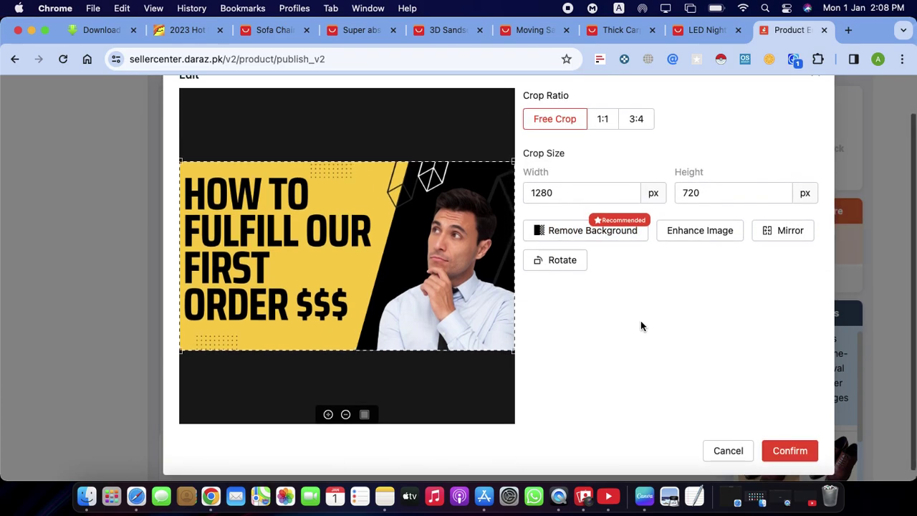
{"action": "left_click", "coordinate": [781, 450]}
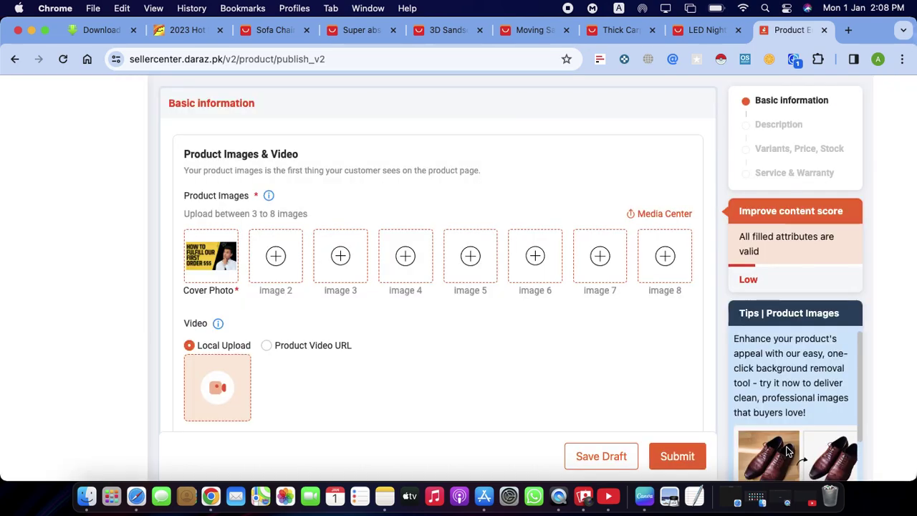
Open and close the local video upload dialog, and switch the video source to Product Video URL
{"action": "scroll", "coordinate": [493, 383], "scroll_direction": "down", "scroll_amount": 2}
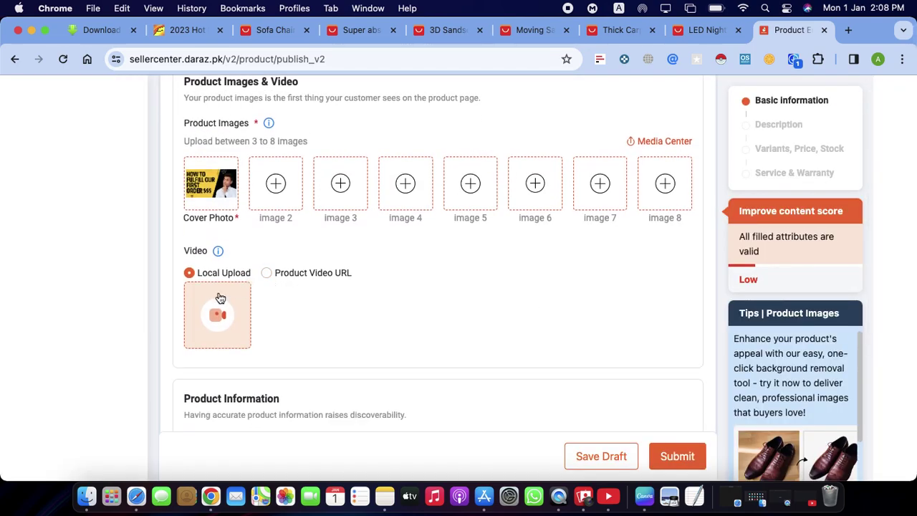
{"action": "left_click", "coordinate": [208, 308]}
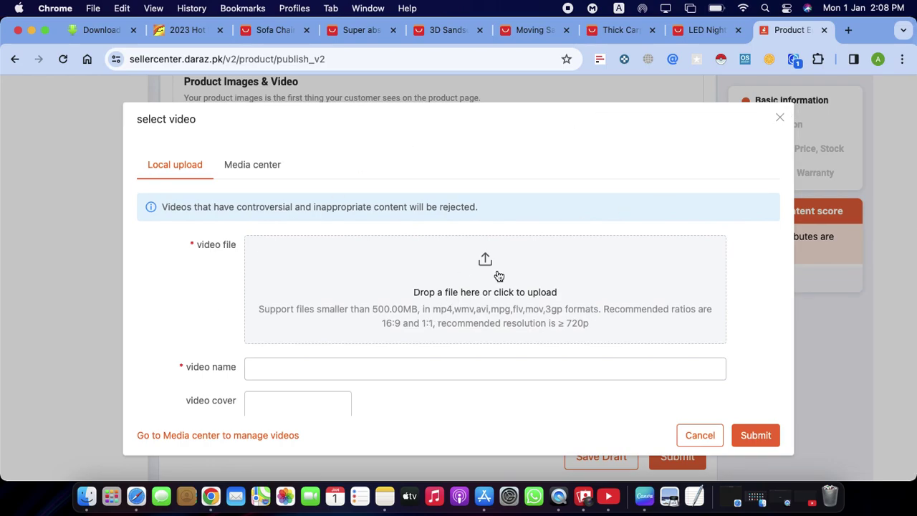
{"action": "left_click", "coordinate": [778, 116]}
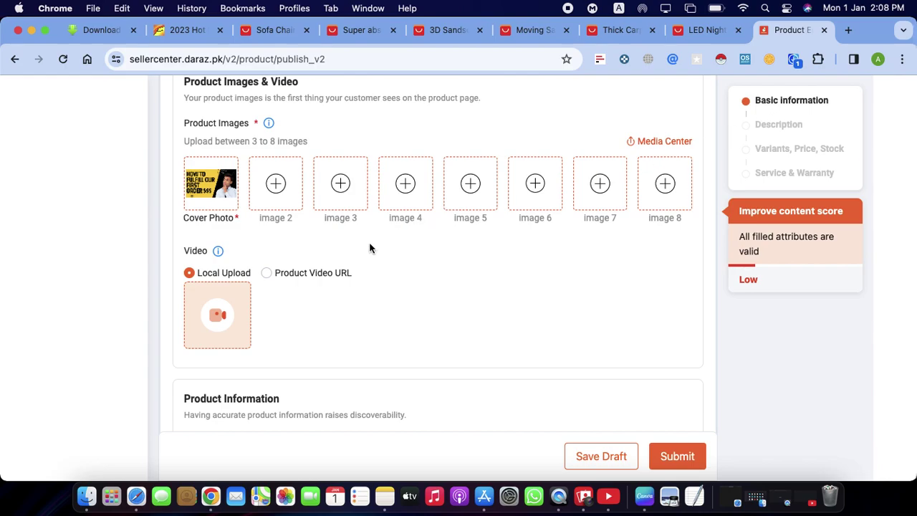
{"action": "left_click", "coordinate": [267, 273]}
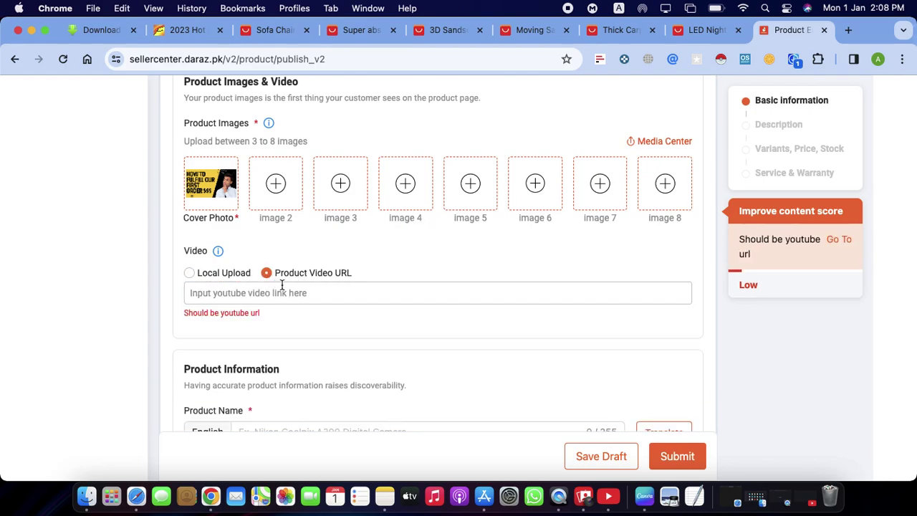
{"action": "left_click", "coordinate": [273, 290]}
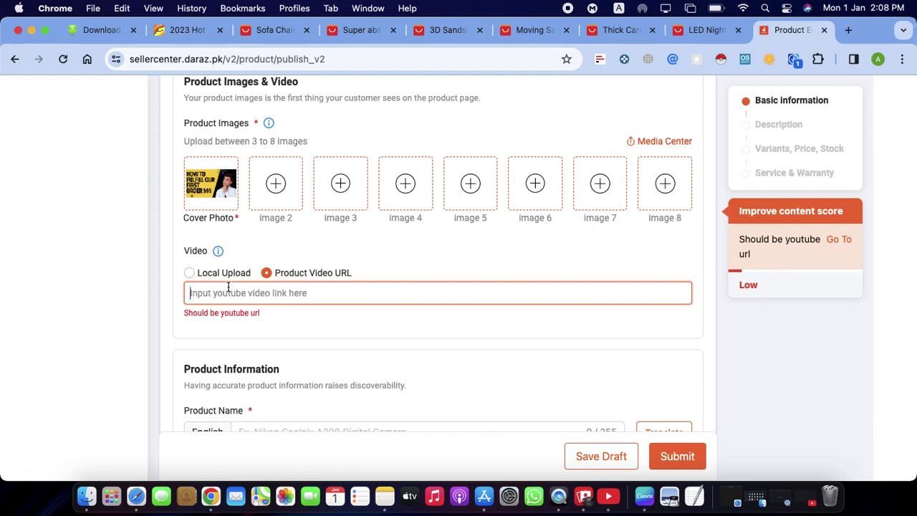
Enter "mini camera" as the English product name and choose the recommended category Cameras>Gadgets & Other Cameras>Mini Cameras
{"action": "scroll", "coordinate": [227, 287], "scroll_direction": "down", "scroll_amount": 5}
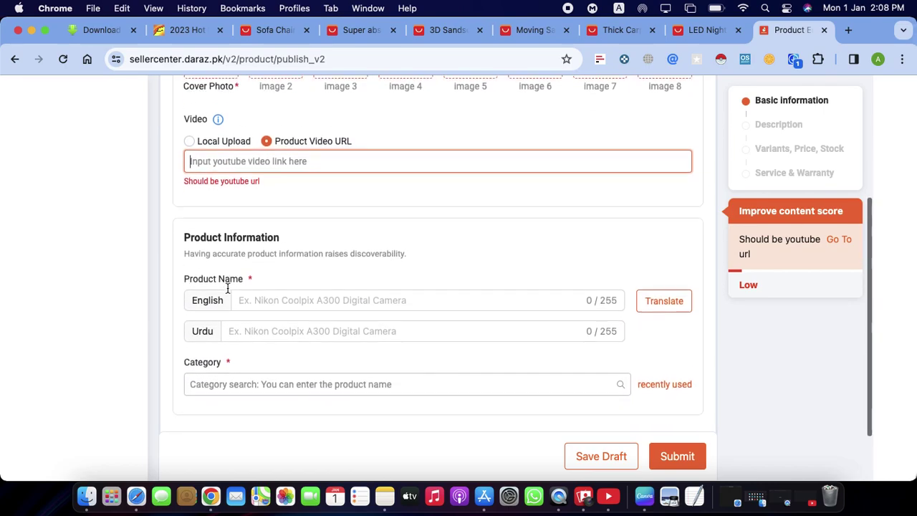
{"action": "scroll", "coordinate": [227, 292], "scroll_direction": "down", "scroll_amount": 1}
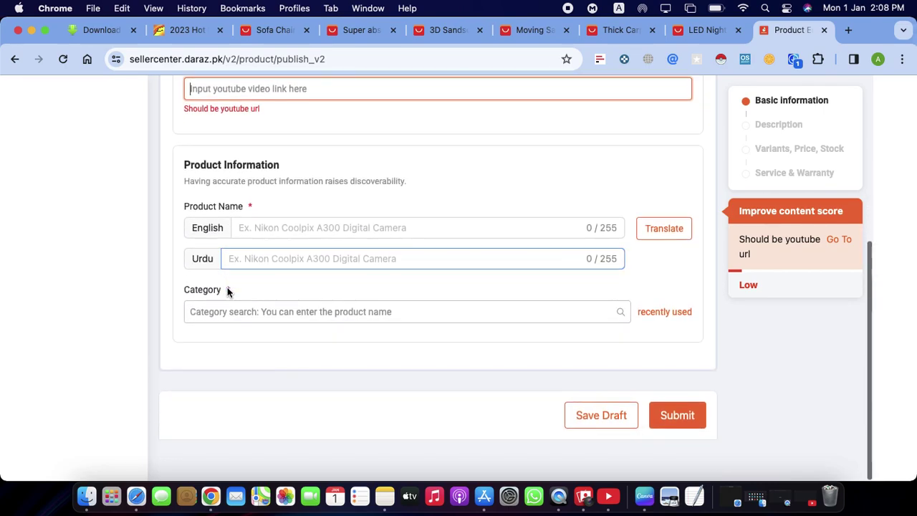
{"action": "scroll", "coordinate": [227, 290], "scroll_direction": "up", "scroll_amount": 2}
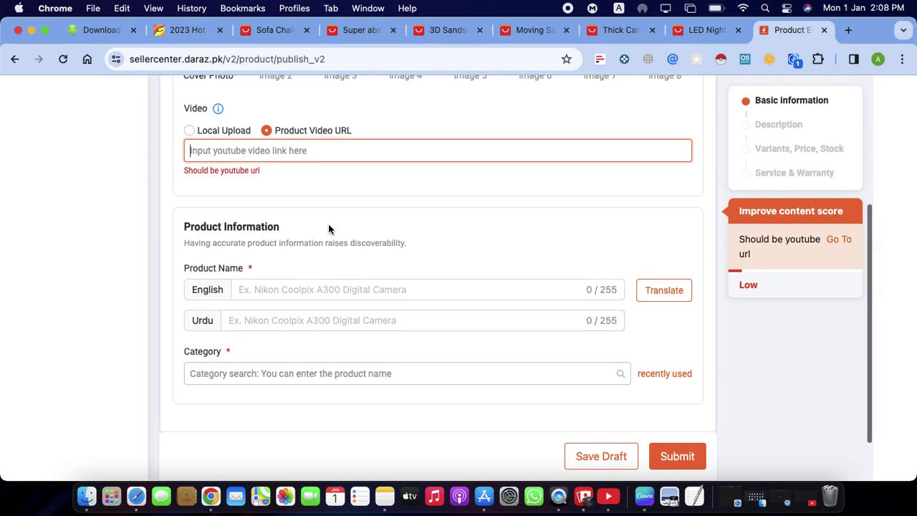
{"action": "left_click", "coordinate": [250, 286]}
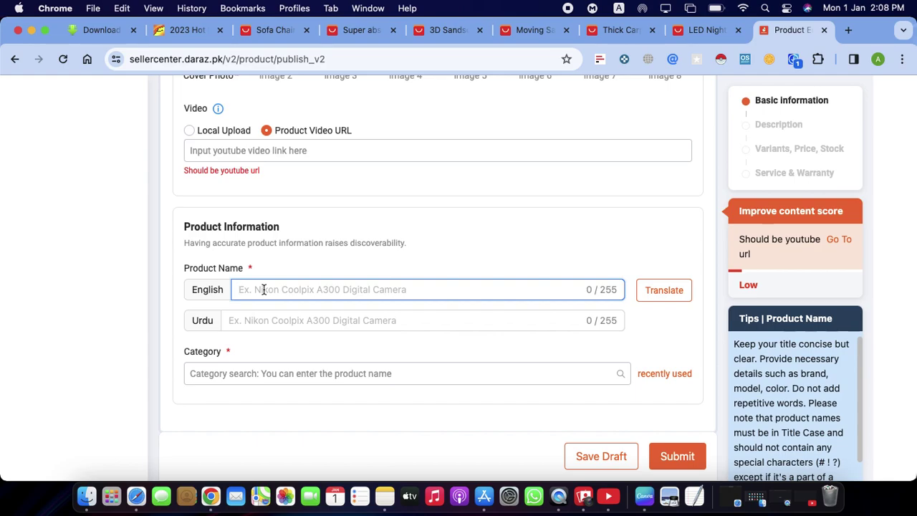
{"action": "scroll", "coordinate": [264, 290], "scroll_direction": "down", "scroll_amount": 2}
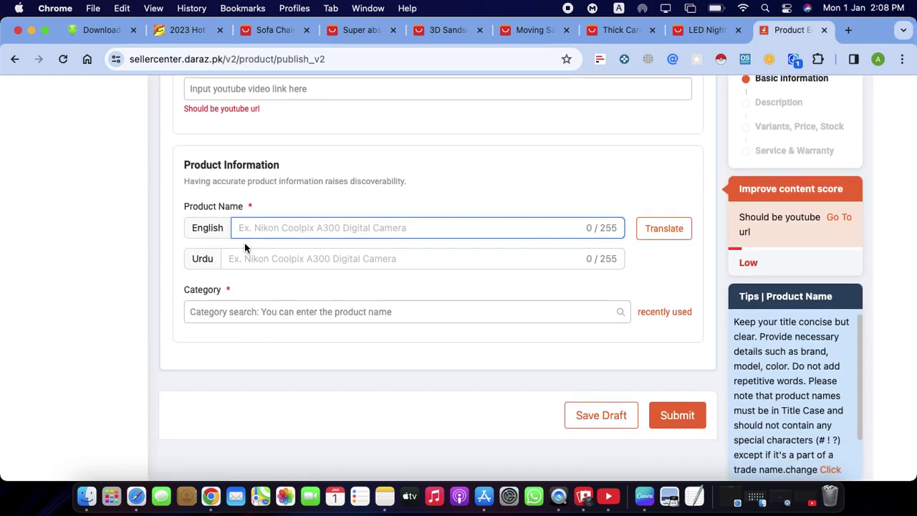
{"action": "type", "text": "mini cam"}
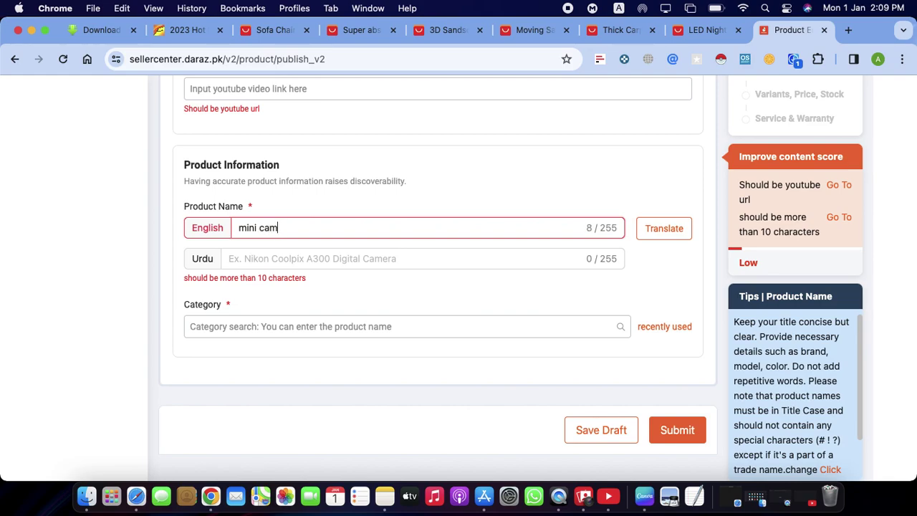
{"action": "type", "text": "ra"}
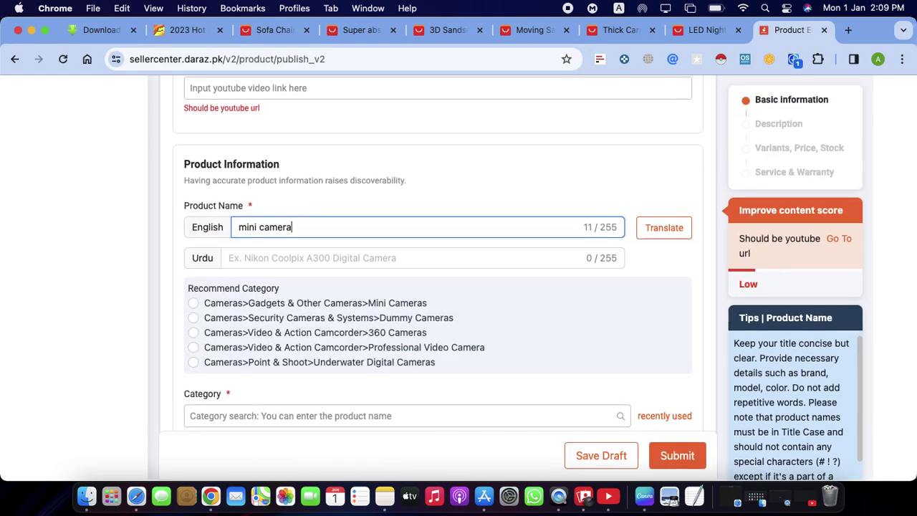
{"action": "left_click", "coordinate": [233, 257]}
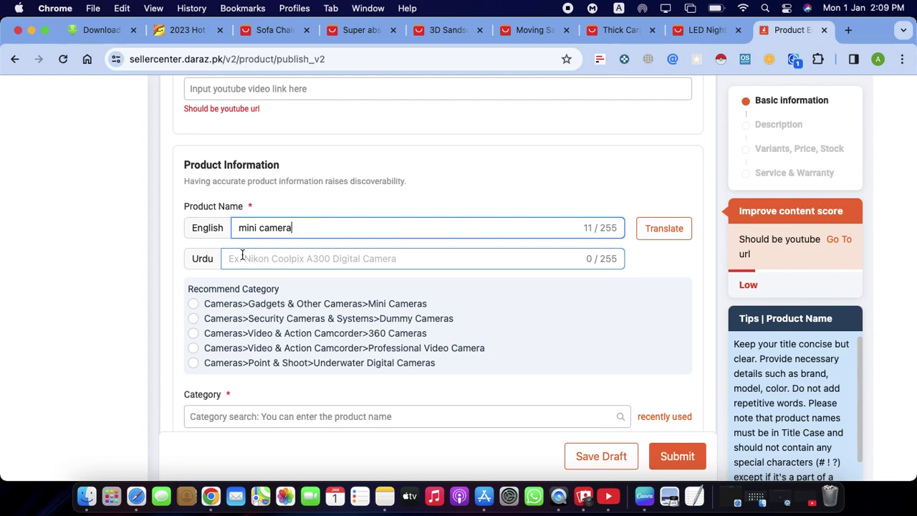
{"action": "left_click", "coordinate": [215, 305]}
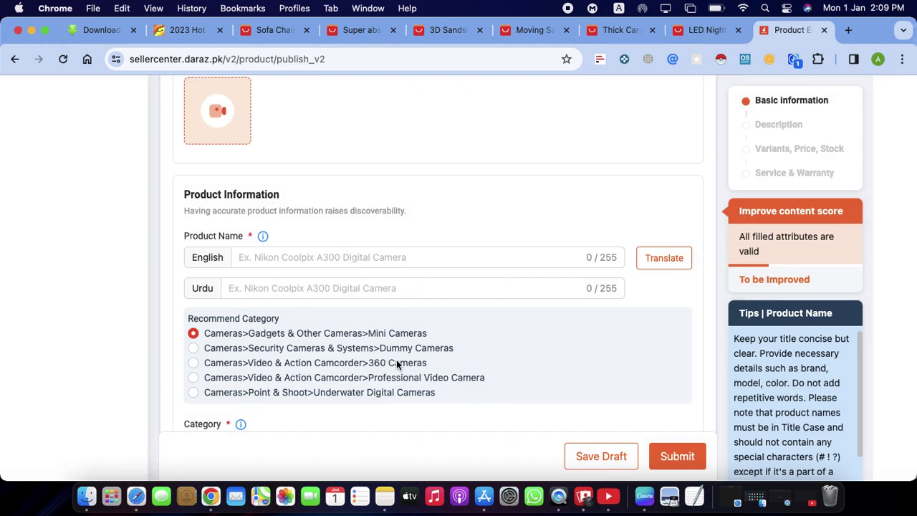
Set the Effective Pixels attribute to Up to 9.9 MP in the product attributes
{"action": "scroll", "coordinate": [286, 354], "scroll_direction": "down", "scroll_amount": 2}
{"action": "scroll", "coordinate": [289, 355], "scroll_direction": "down", "scroll_amount": 1}
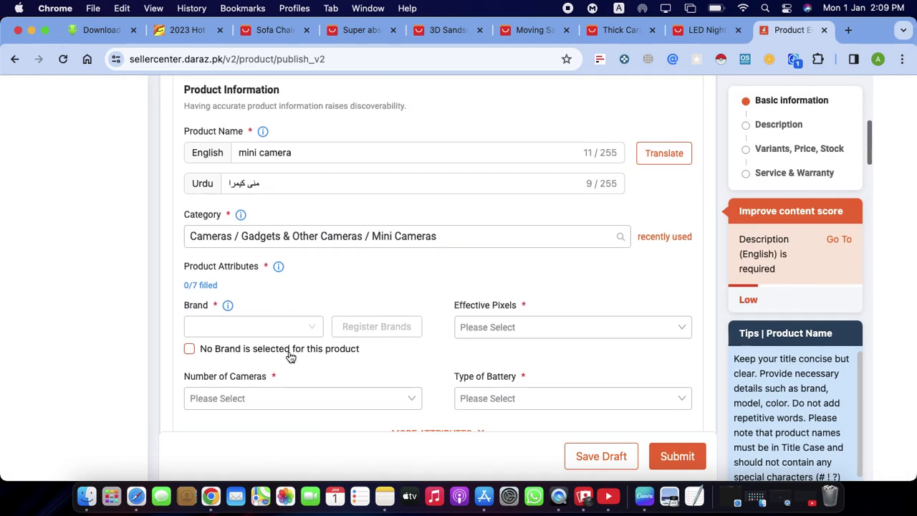
{"action": "left_click", "coordinate": [275, 328]}
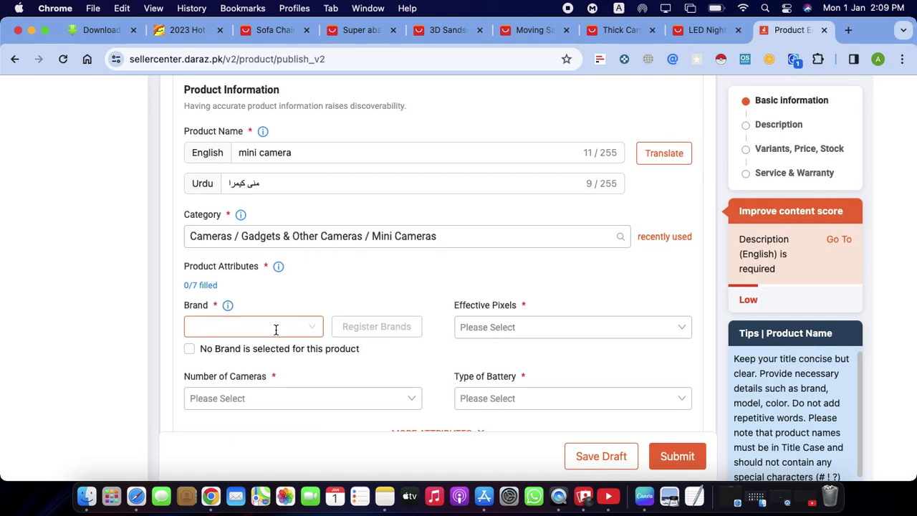
{"action": "left_click", "coordinate": [497, 328]}
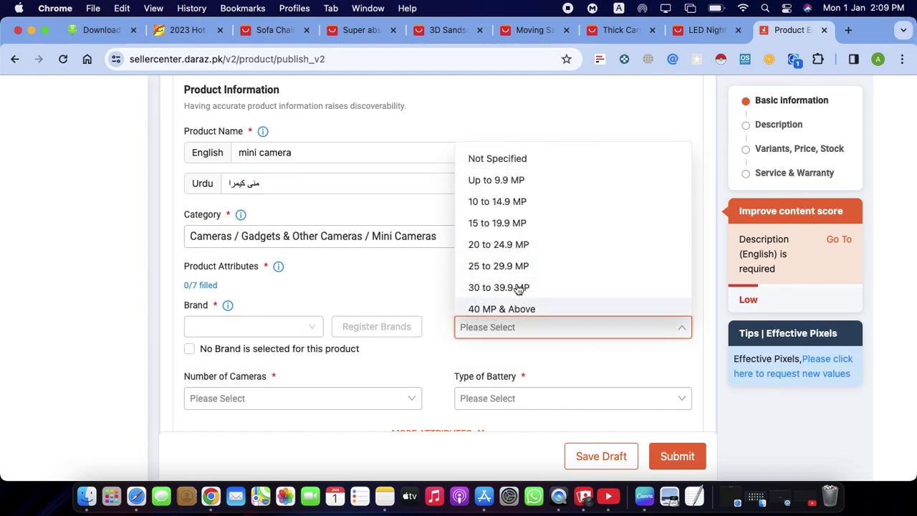
{"action": "left_click", "coordinate": [518, 182]}
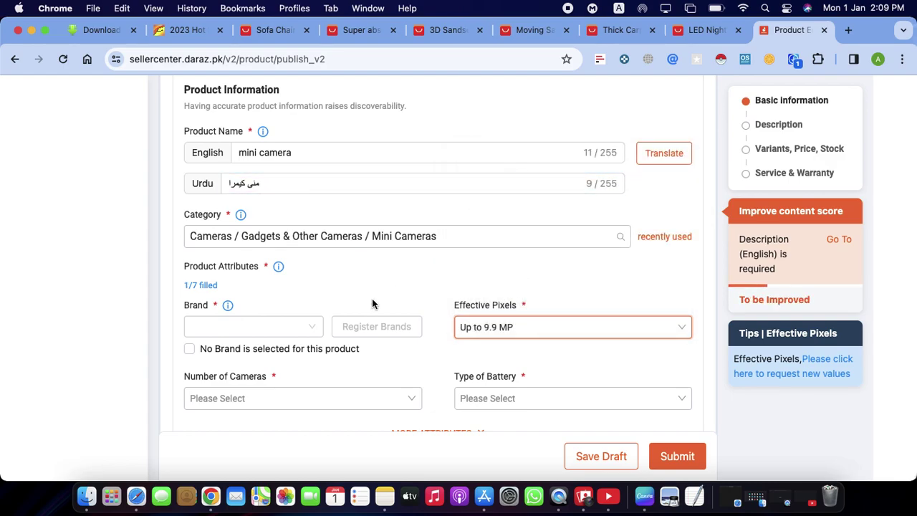
Search the brands for "no bra", and mark the product as having No Brand
{"action": "scroll", "coordinate": [371, 298], "scroll_direction": "down", "scroll_amount": 2}
{"action": "left_click", "coordinate": [313, 272]}
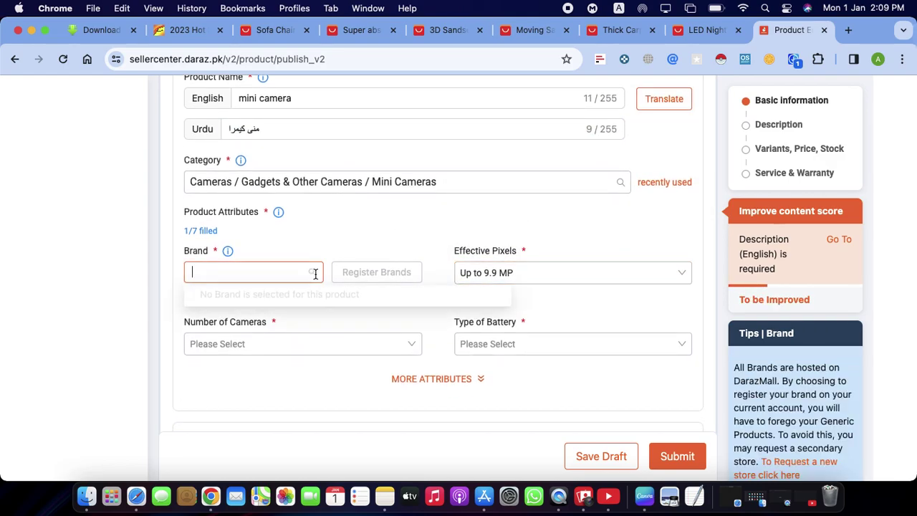
{"action": "type", "text": "no bra"}
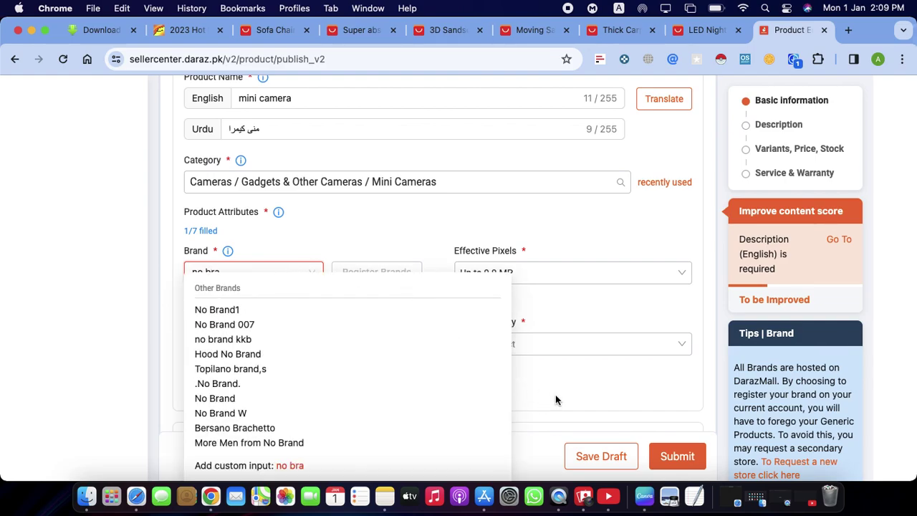
{"action": "left_click", "coordinate": [393, 265]}
{"action": "left_click", "coordinate": [190, 295]}
Expand the additional attributes and examine the available options for Number of Cameras and Type of Battery
{"action": "scroll", "coordinate": [257, 304], "scroll_direction": "down", "scroll_amount": 3}
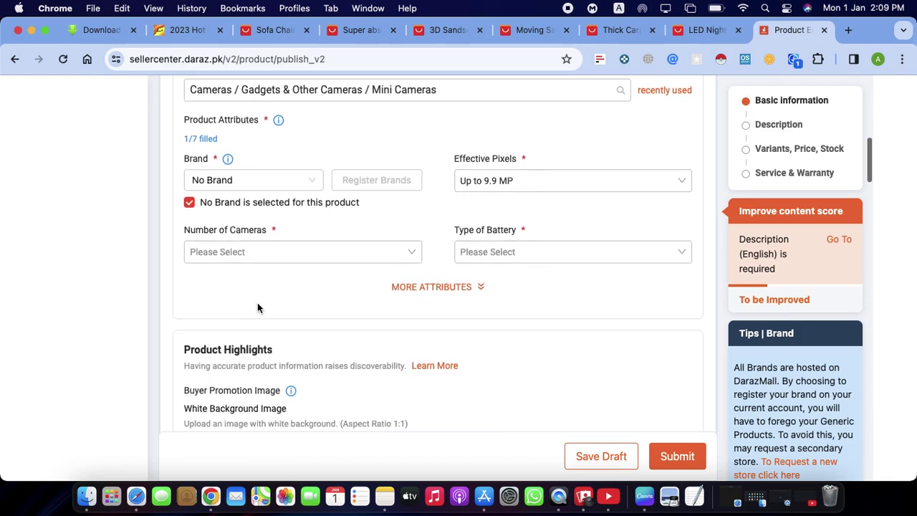
{"action": "left_click", "coordinate": [289, 258]}
{"action": "left_click", "coordinate": [588, 291]}
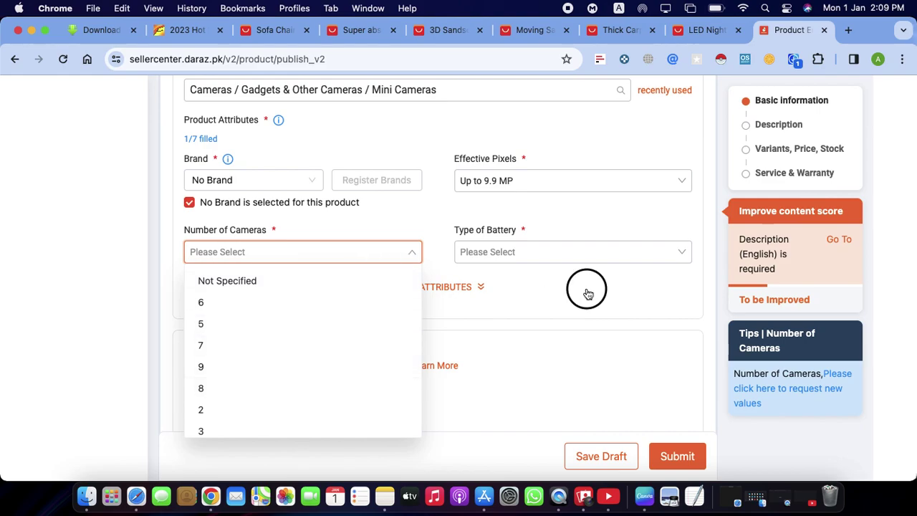
{"action": "left_click", "coordinate": [556, 256]}
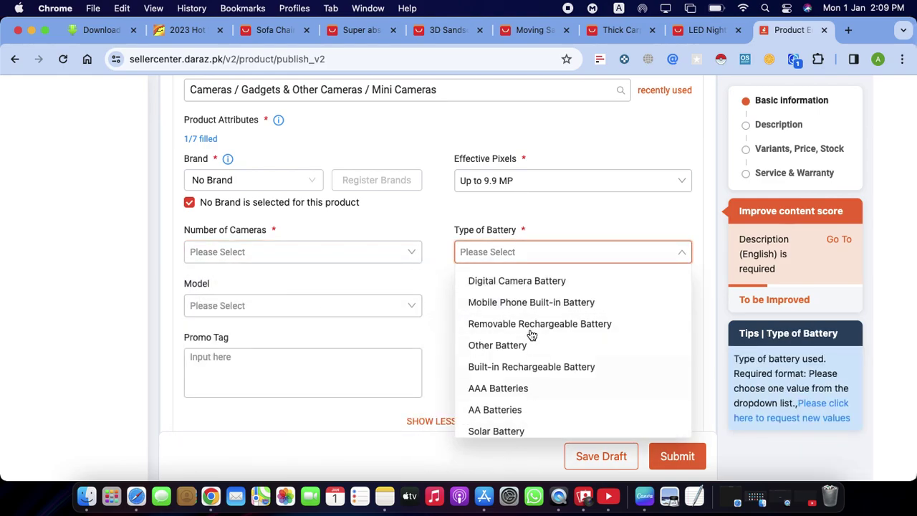
{"action": "scroll", "coordinate": [293, 279], "scroll_direction": "down", "scroll_amount": 1}
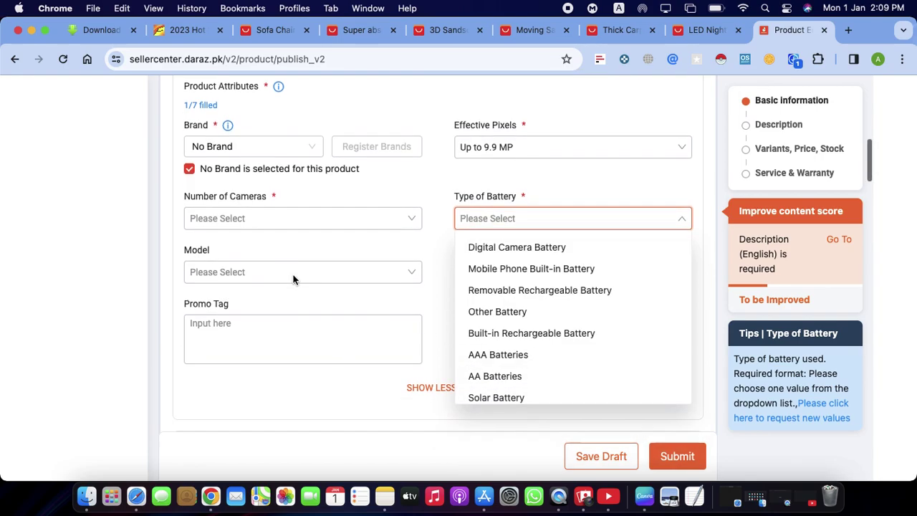
{"action": "scroll", "coordinate": [293, 279], "scroll_direction": "down", "scroll_amount": 5}
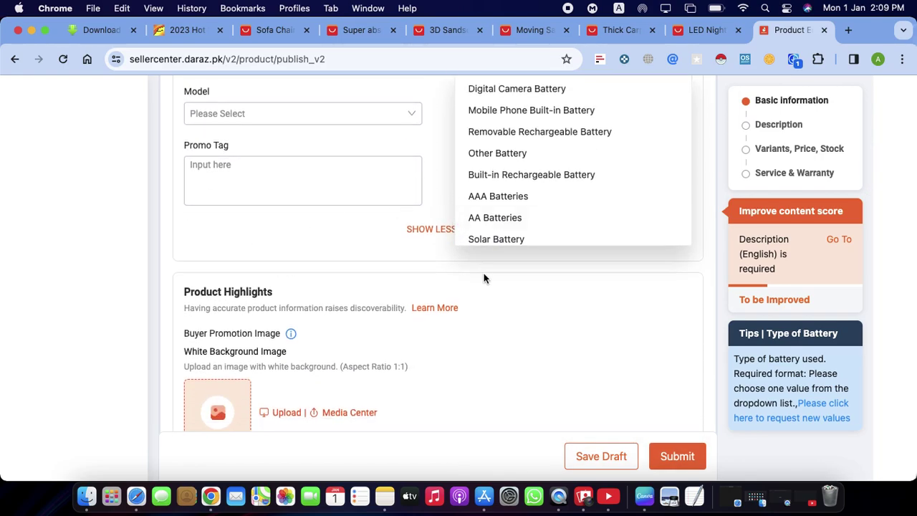
{"action": "left_click", "coordinate": [548, 266]}
{"action": "scroll", "coordinate": [328, 328], "scroll_direction": "down", "scroll_amount": 2}
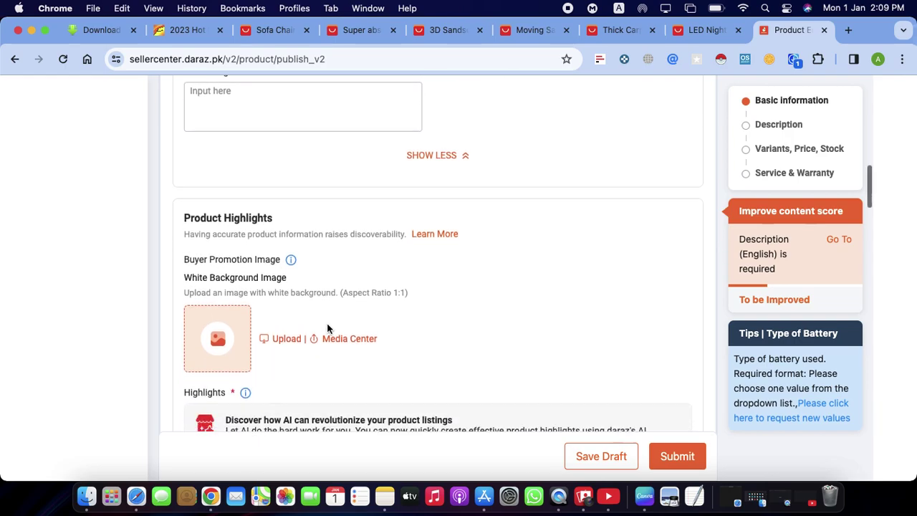
Examine the Product Highlights section, including the white background image upload, the AI highlights generator and the English highlights editor
{"action": "scroll", "coordinate": [327, 326], "scroll_direction": "down", "scroll_amount": 2}
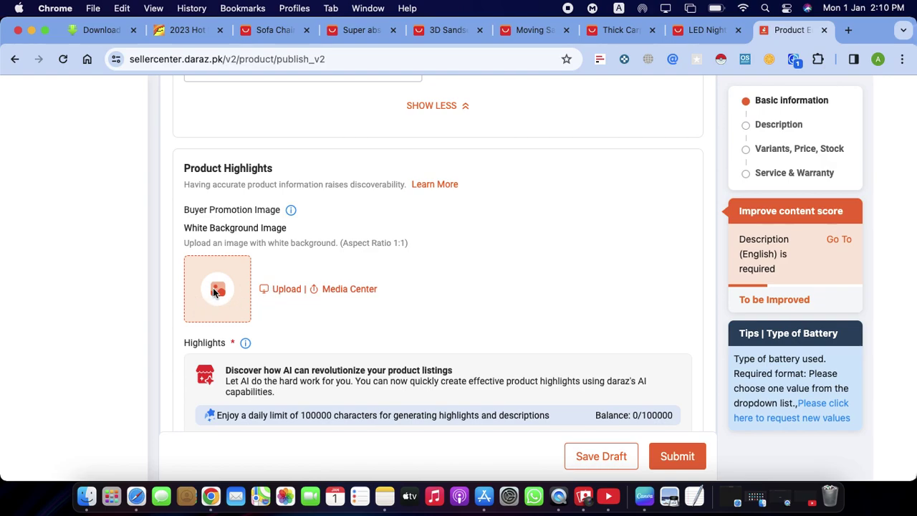
{"action": "scroll", "coordinate": [212, 290], "scroll_direction": "down", "scroll_amount": 5}
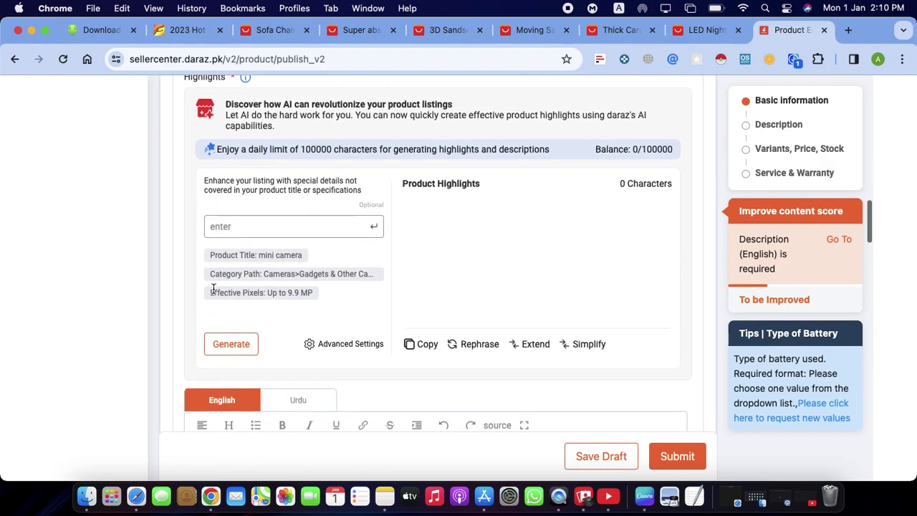
{"action": "scroll", "coordinate": [213, 289], "scroll_direction": "down", "scroll_amount": 3}
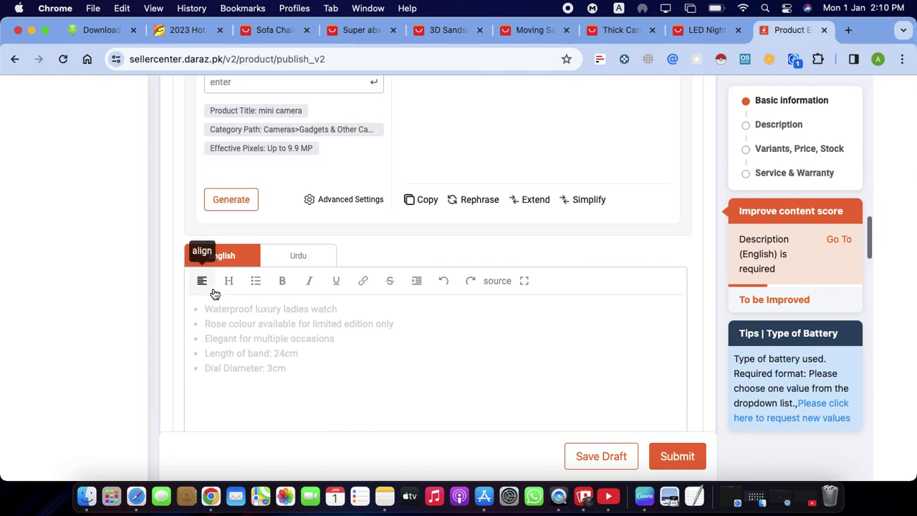
{"action": "scroll", "coordinate": [213, 290], "scroll_direction": "up", "scroll_amount": 3}
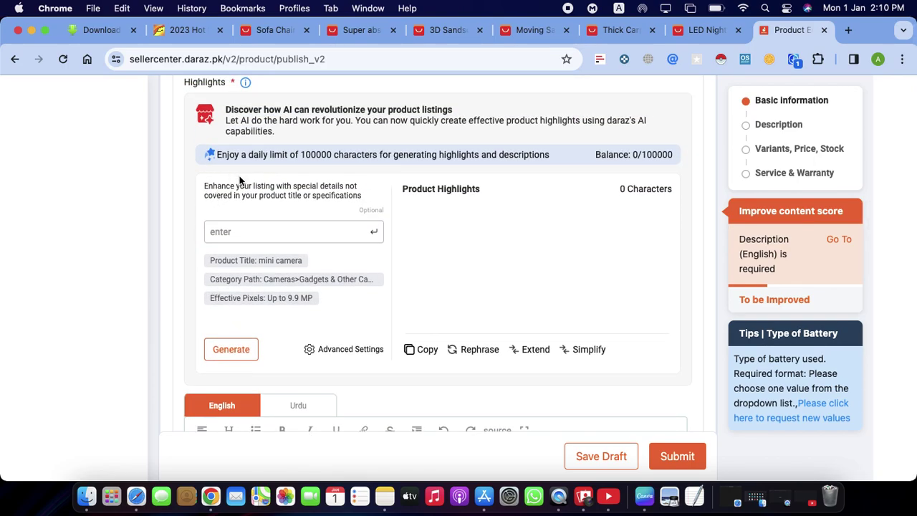
{"action": "scroll", "coordinate": [239, 179], "scroll_direction": "up", "scroll_amount": 2}
{"action": "scroll", "coordinate": [239, 179], "scroll_direction": "down", "scroll_amount": 2}
{"action": "scroll", "coordinate": [239, 179], "scroll_direction": "up", "scroll_amount": 2}
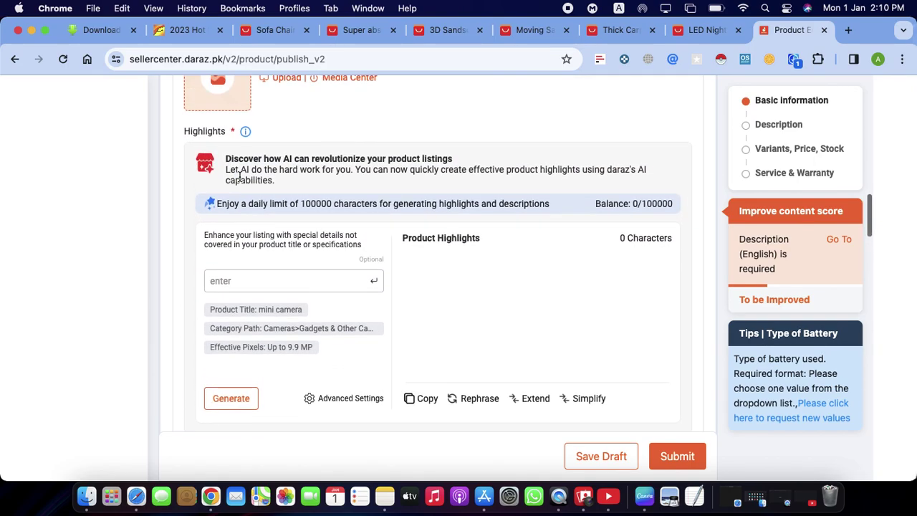
{"action": "scroll", "coordinate": [240, 177], "scroll_direction": "up", "scroll_amount": 2}
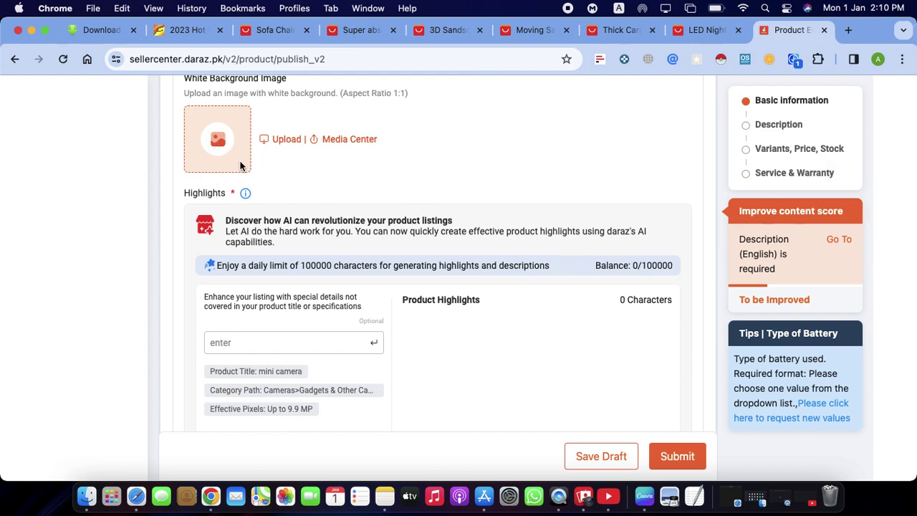
{"action": "scroll", "coordinate": [270, 327], "scroll_direction": "down", "scroll_amount": 3}
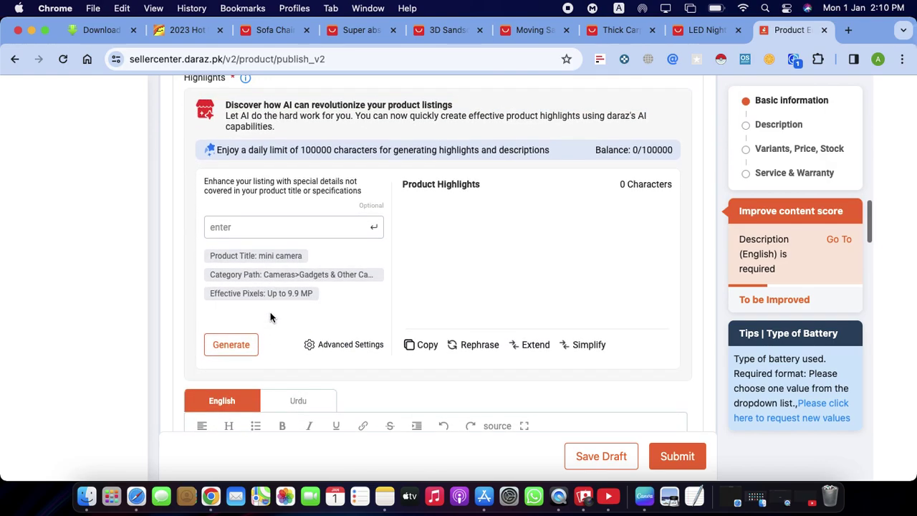
Generate AI product highlights from the listing's title, category path and effective pixels, and review the generated bullet points
{"action": "left_click", "coordinate": [270, 227]}
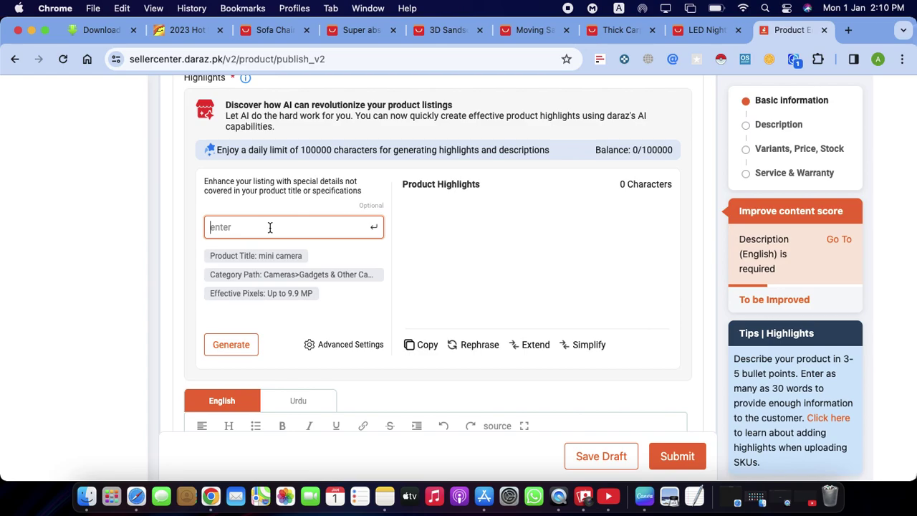
{"action": "left_click", "coordinate": [212, 260]}
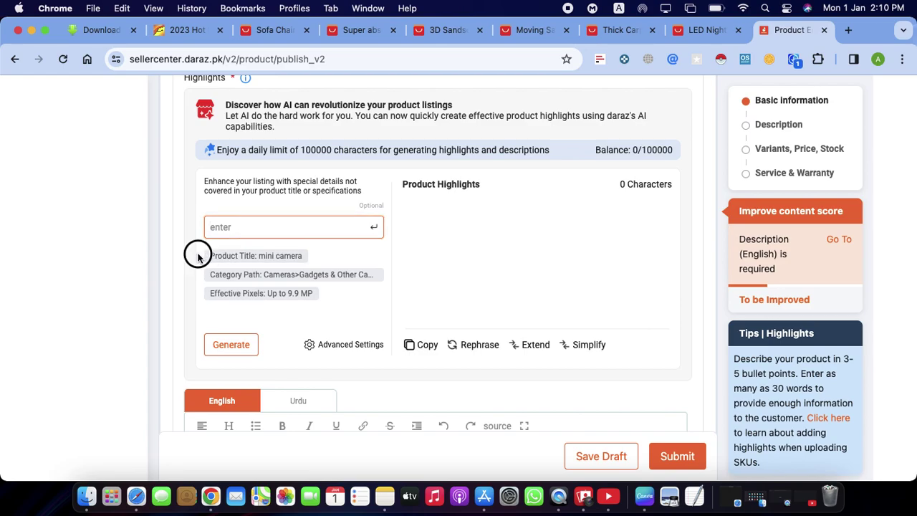
{"action": "left_click_drag", "start_coordinate": [212, 261], "coordinate": [346, 261]}
{"action": "left_click", "coordinate": [434, 270]}
{"action": "left_click", "coordinate": [239, 346]}
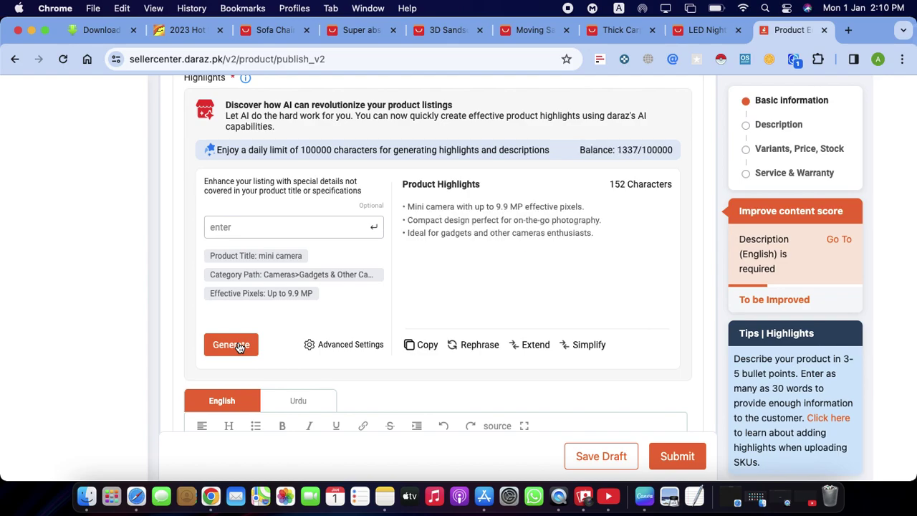
{"action": "left_click_drag", "start_coordinate": [394, 204], "coordinate": [474, 261]}
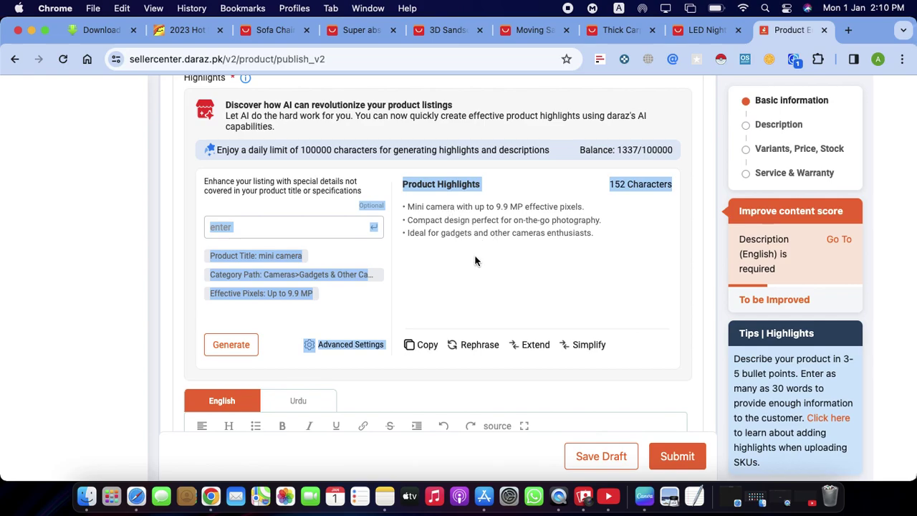
{"action": "left_click", "coordinate": [474, 256]}
{"action": "left_click_drag", "start_coordinate": [405, 206], "coordinate": [590, 243]}
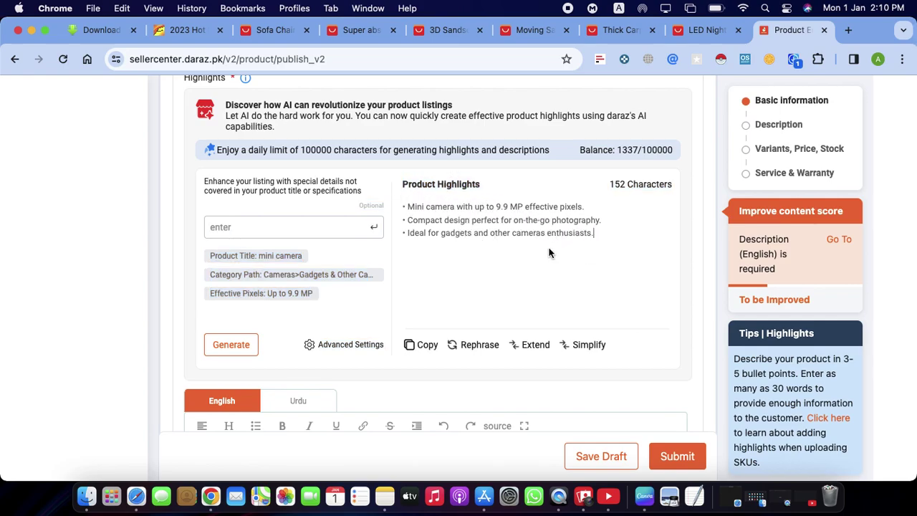
Enter "mini camera with sd card" as the contents of What's in the box
{"action": "scroll", "coordinate": [549, 252], "scroll_direction": "down", "scroll_amount": 3}
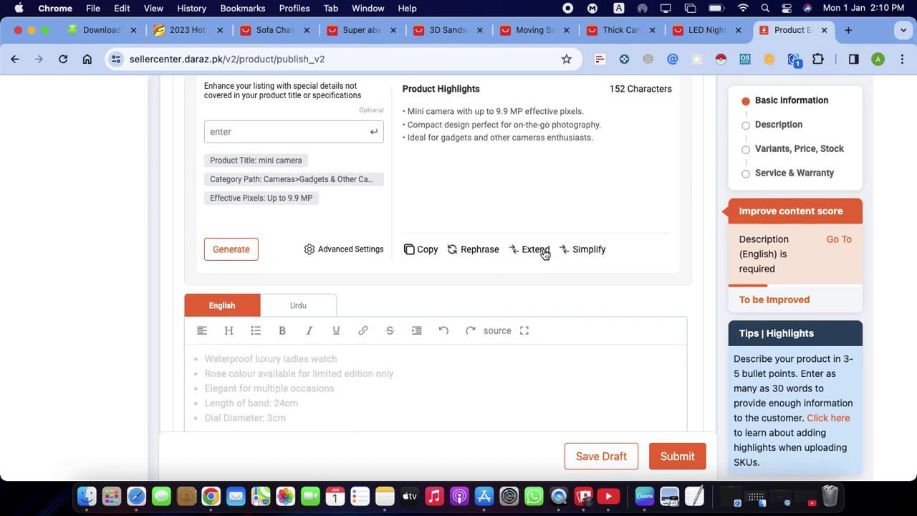
{"action": "scroll", "coordinate": [362, 310], "scroll_direction": "down", "scroll_amount": 4}
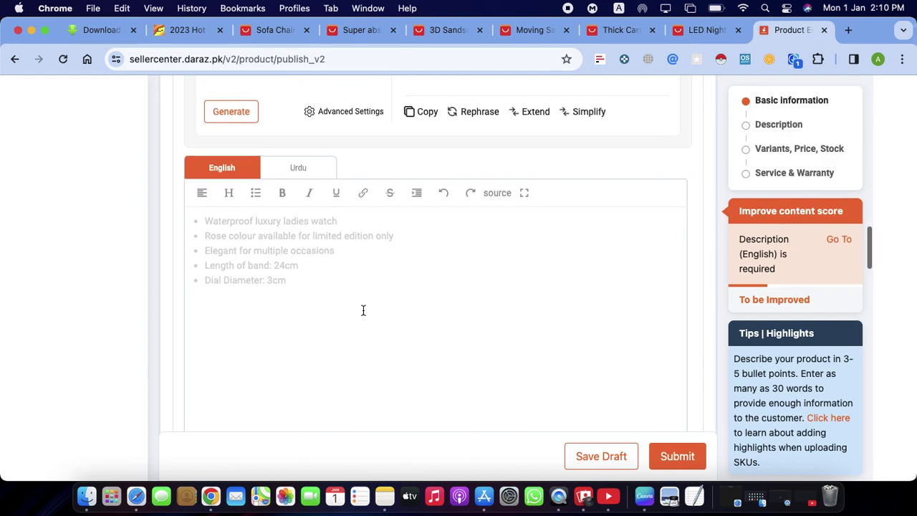
{"action": "scroll", "coordinate": [294, 306], "scroll_direction": "down", "scroll_amount": 4}
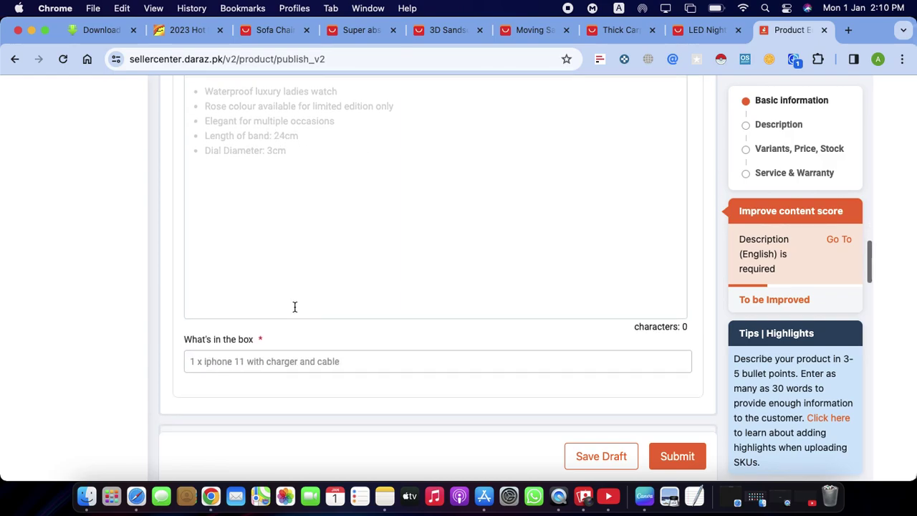
{"action": "left_click", "coordinate": [288, 358]}
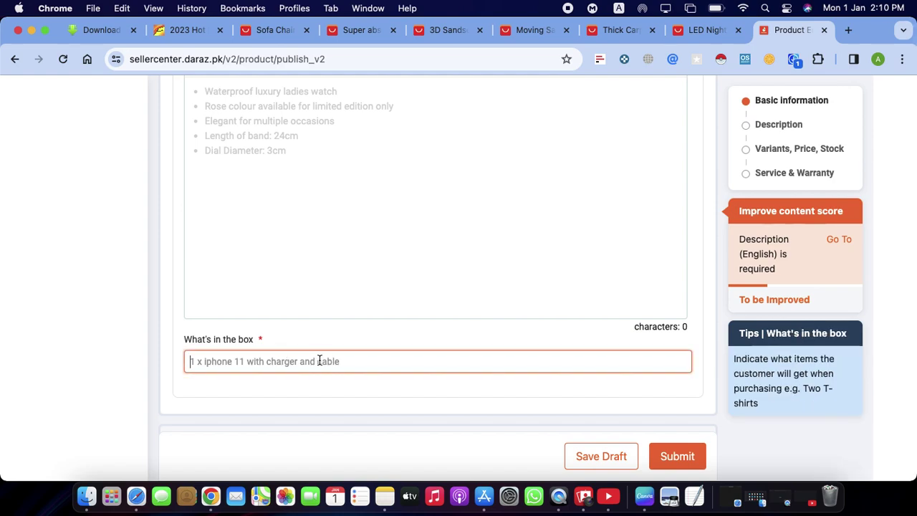
{"action": "type", "text": "mini camera with sd card"}
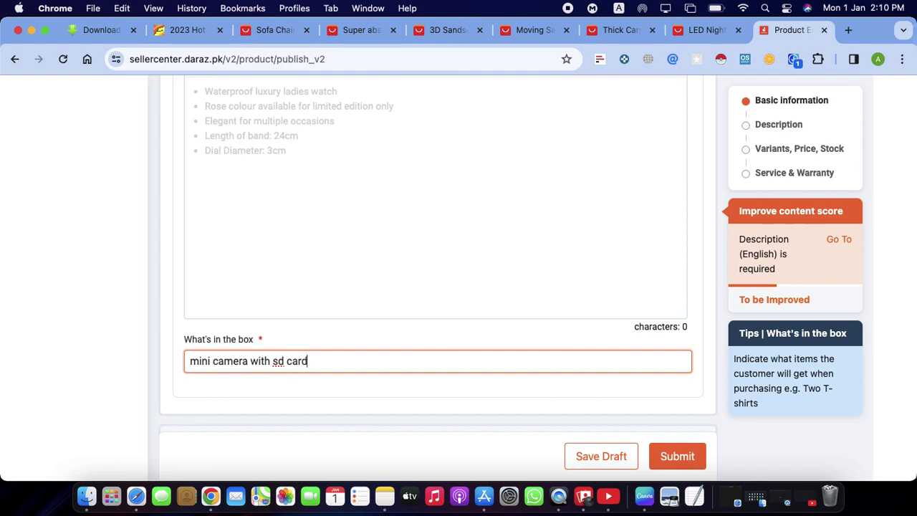
Generate an AI product description in the Description (English) section and review the generated text
{"action": "scroll", "coordinate": [439, 261], "scroll_direction": "down", "scroll_amount": 5}
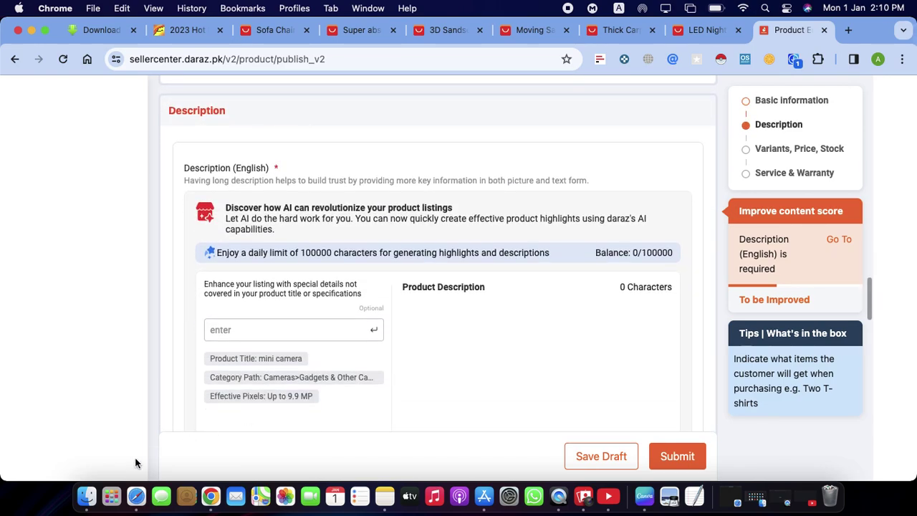
{"action": "scroll", "coordinate": [245, 370], "scroll_direction": "down", "scroll_amount": 2}
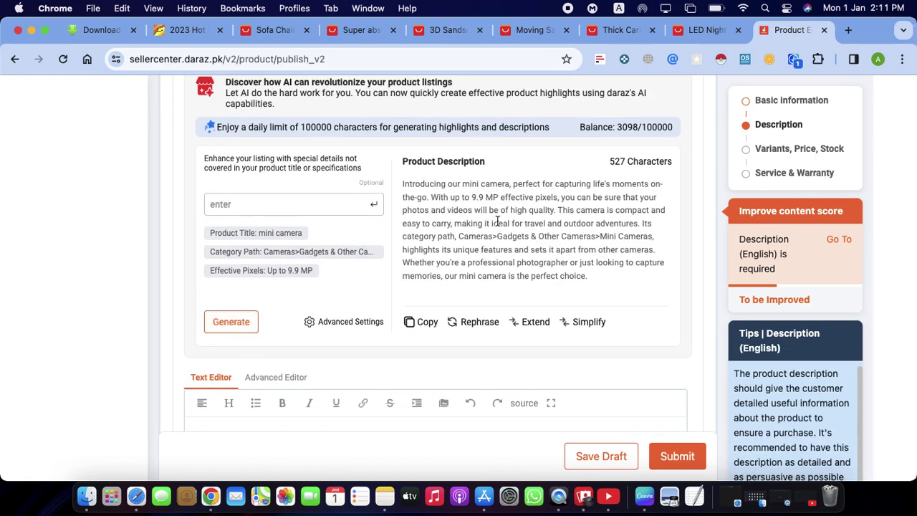
{"action": "left_click_drag", "start_coordinate": [402, 182], "coordinate": [624, 277]}
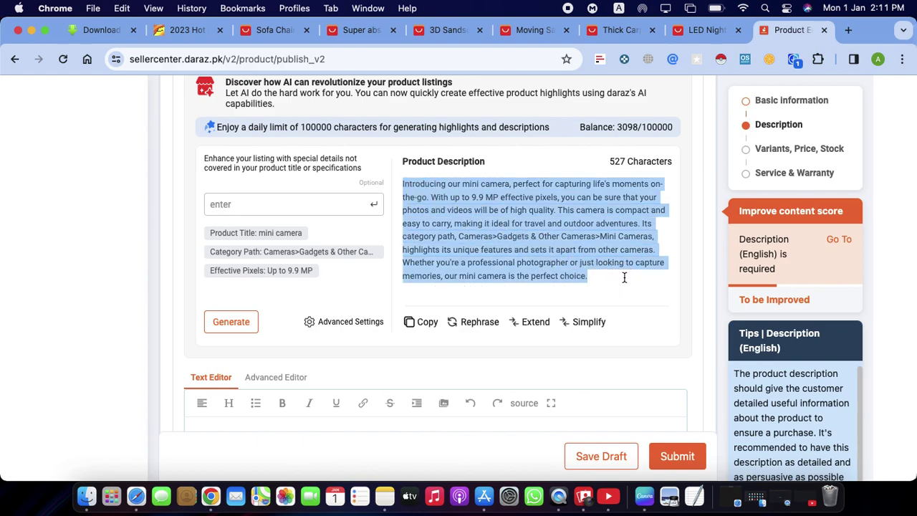
{"action": "left_click", "coordinate": [624, 277]}
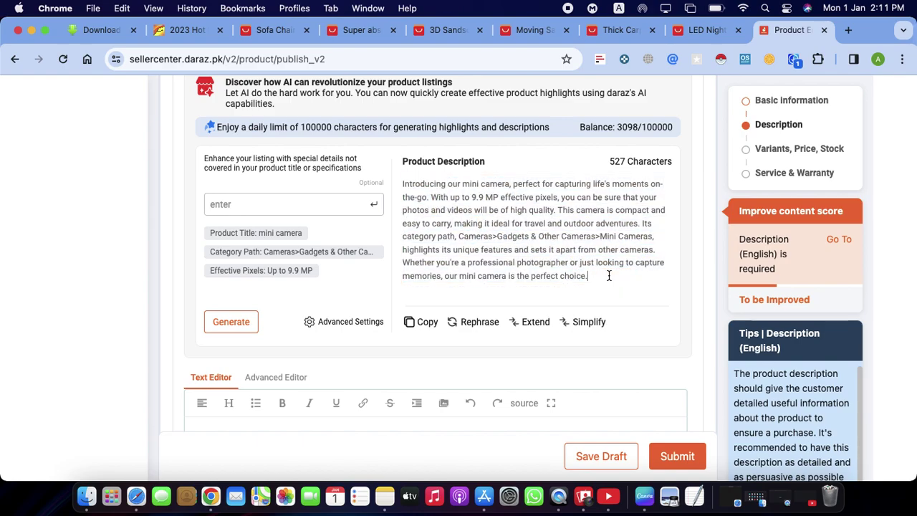
Open ChatGPT at chat.openai.com in a new browser tab
{"action": "left_click", "coordinate": [848, 30]}
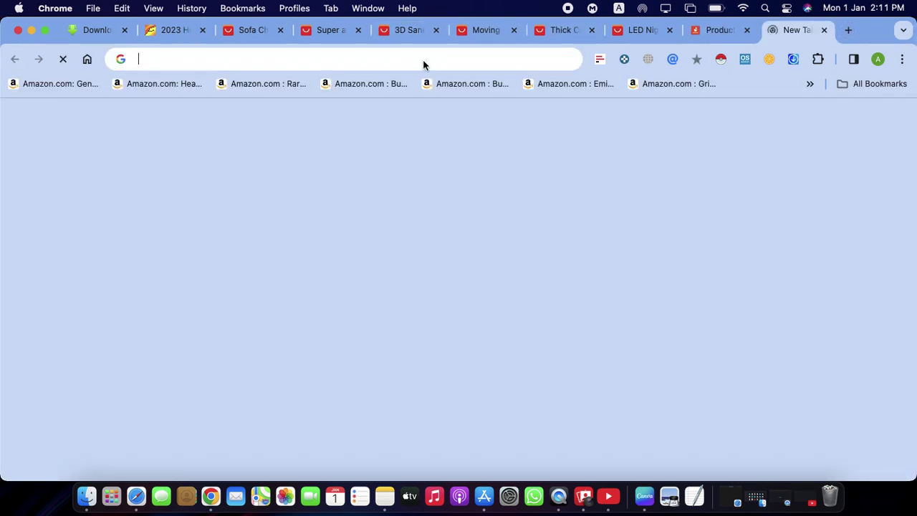
{"action": "left_click", "coordinate": [422, 63]}
{"action": "type", "text": "chA"}
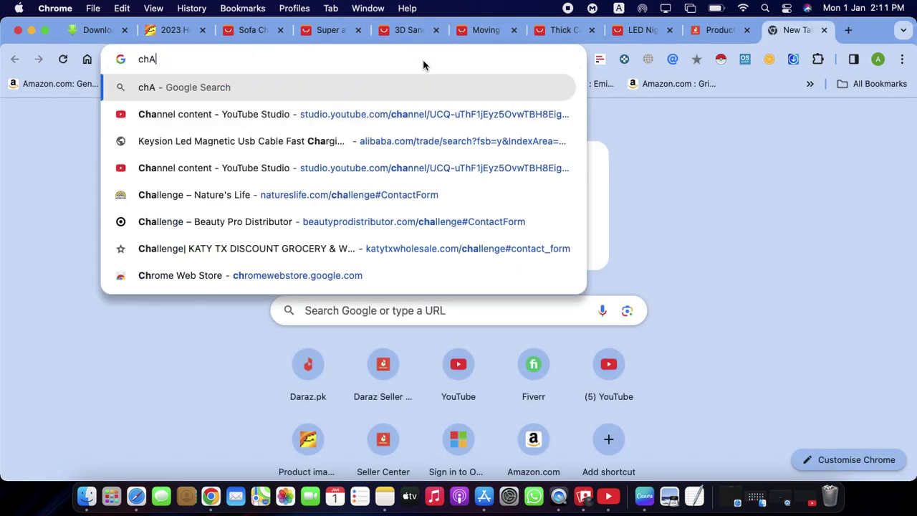
{"action": "type", "text": "T.openai.com"}
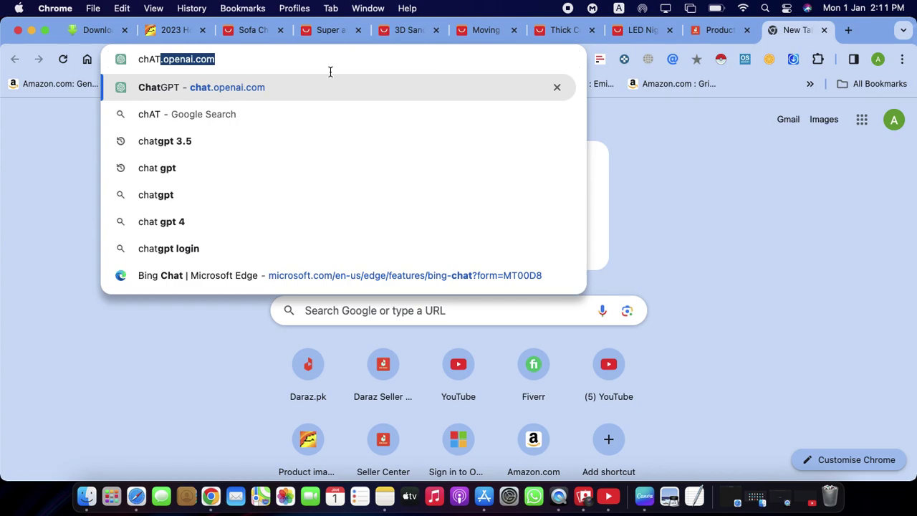
{"action": "left_click", "coordinate": [289, 88]}
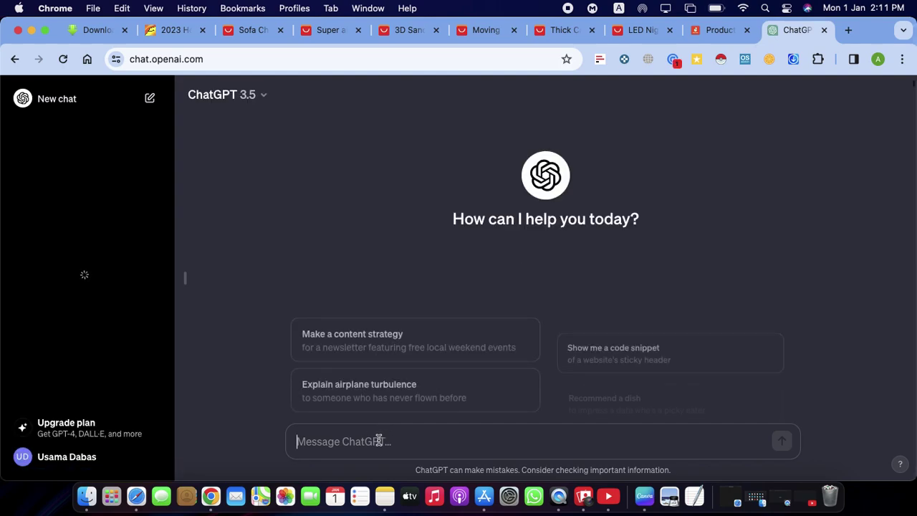
Send ChatGPT the prompt "I AM SELLING CAMERA WRITE A DISCRIPTION FOR IT"
{"action": "type", "text": "I"}
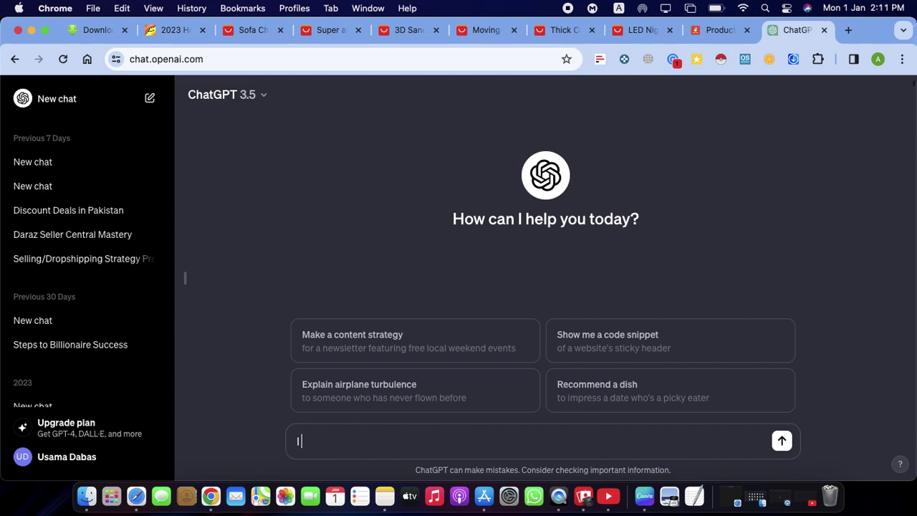
{"action": "type", "text": " AM SELLING CAMERA WRITE A DISCRIPTION FOR IT"}
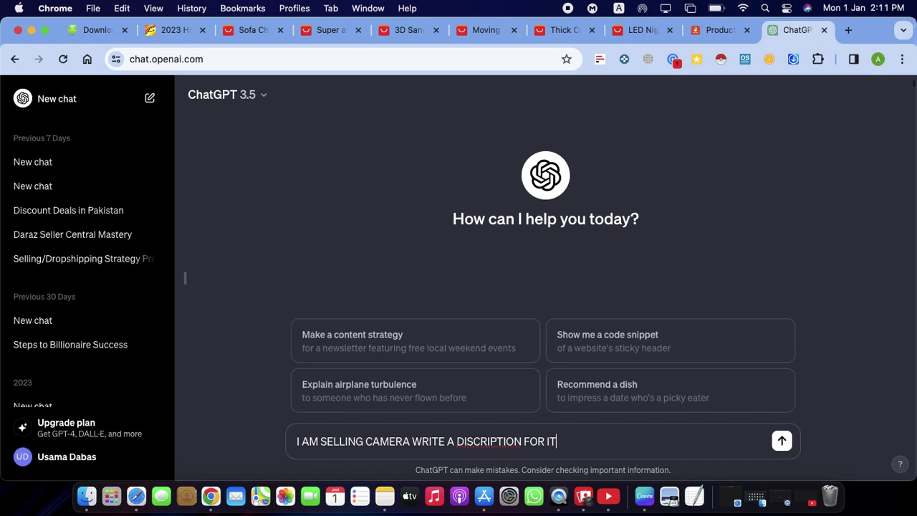
{"action": "key", "text": "Return"}
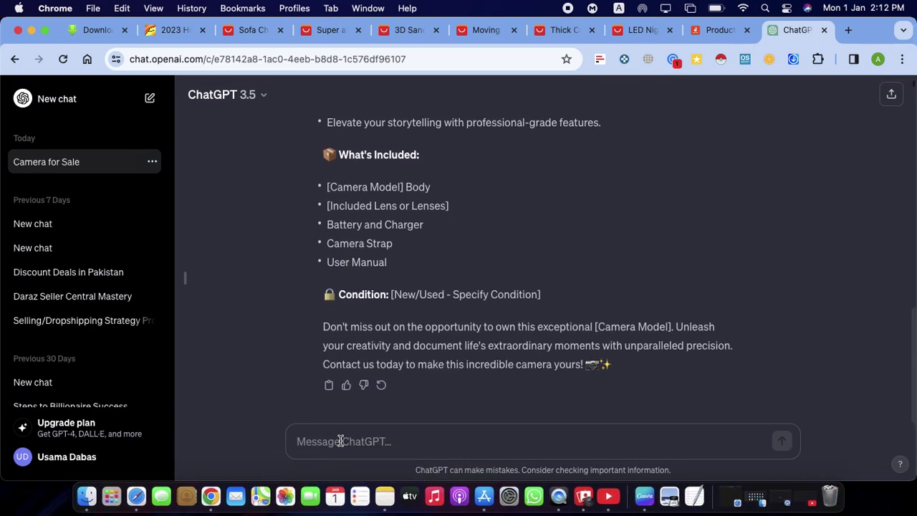
Request an alternative camera description from ChatGPT with "WRITE ANOTHER" and read through the new version
{"action": "type", "text": "WRITE"}
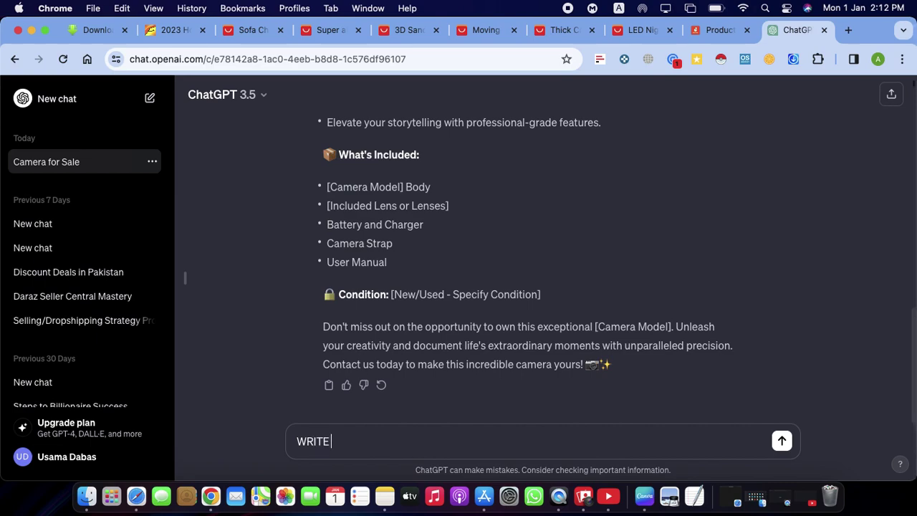
{"action": "type", "text": " ANOTHER"}
{"action": "key", "text": "Return"}
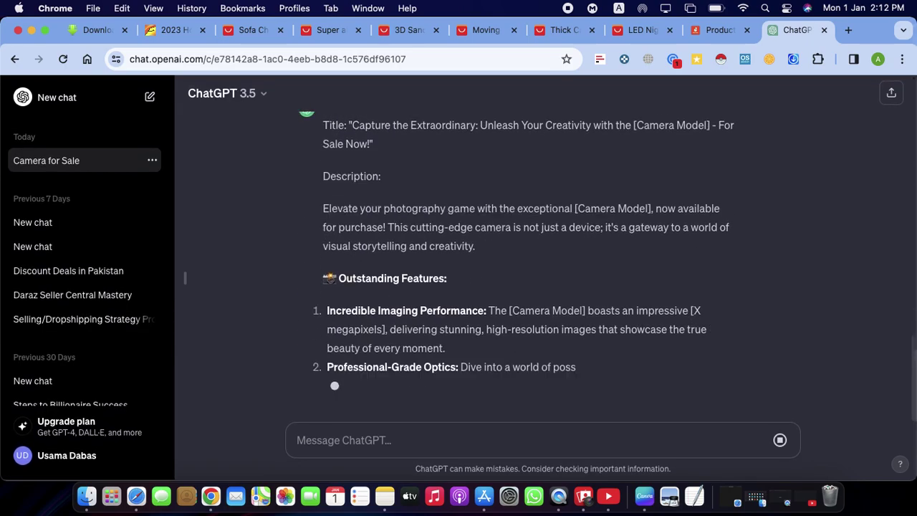
{"action": "scroll", "coordinate": [370, 262], "scroll_direction": "up", "scroll_amount": 20}
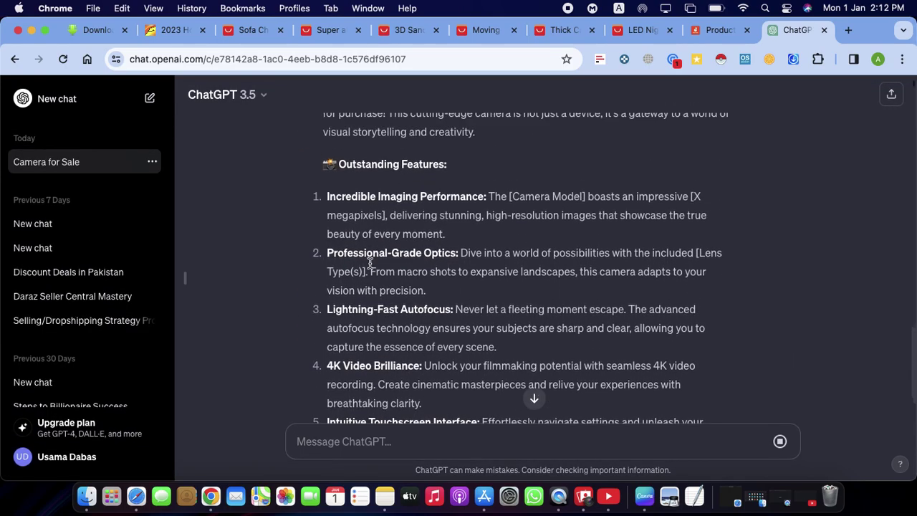
{"action": "scroll", "coordinate": [370, 262], "scroll_direction": "down", "scroll_amount": 20}
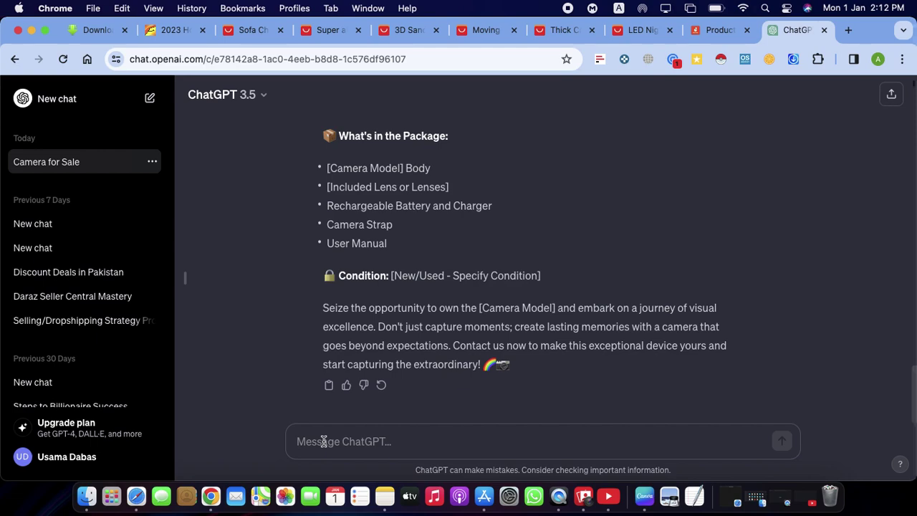
{"action": "scroll", "coordinate": [360, 290], "scroll_direction": "up", "scroll_amount": 1}
{"action": "scroll", "coordinate": [362, 295], "scroll_direction": "down", "scroll_amount": 1}
Ask ChatGPT to write the camera's highlights and read through the generated list
{"action": "type", "text": "WRITE ITS HIGHLI"}
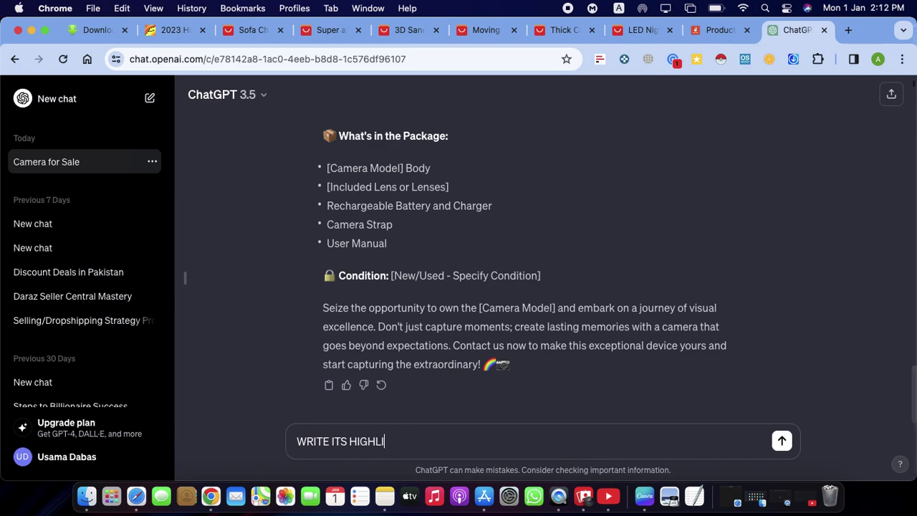
{"action": "key", "text": "Return"}
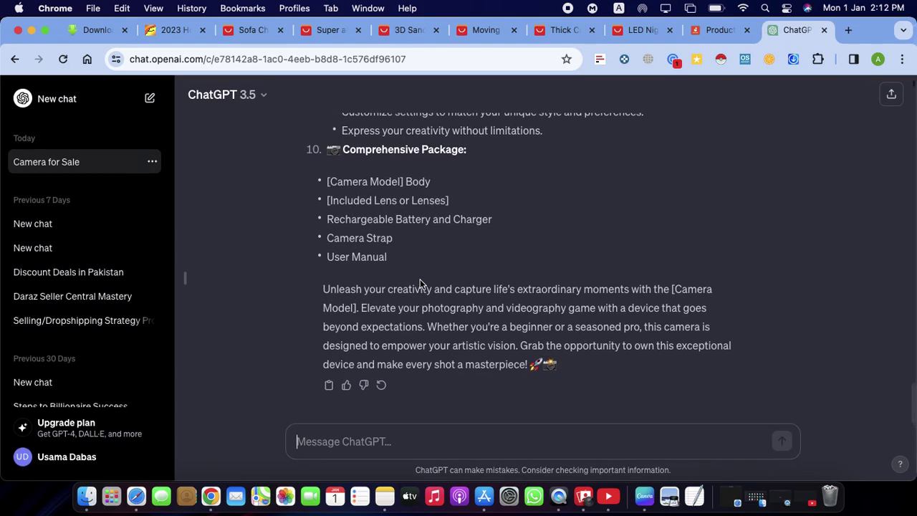
{"action": "scroll", "coordinate": [420, 283], "scroll_direction": "up", "scroll_amount": 10}
{"action": "scroll", "coordinate": [419, 279], "scroll_direction": "up", "scroll_amount": 15}
{"action": "scroll", "coordinate": [419, 279], "scroll_direction": "down", "scroll_amount": 20}
{"action": "scroll", "coordinate": [420, 278], "scroll_direction": "down", "scroll_amount": 10}
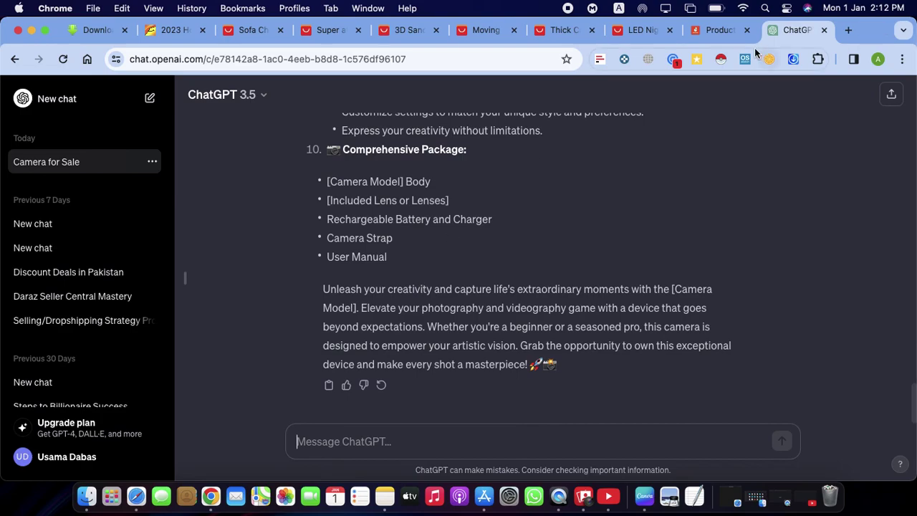
Return to the Daraz product listing page and choose Black as the variant's color family
{"action": "left_click", "coordinate": [720, 30]}
{"action": "scroll", "coordinate": [327, 261], "scroll_direction": "down", "scroll_amount": 5}
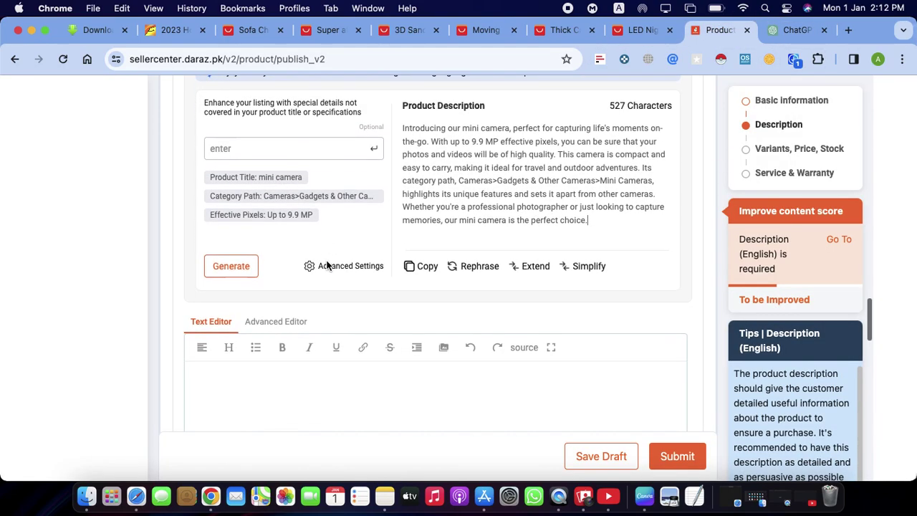
{"action": "scroll", "coordinate": [327, 261], "scroll_direction": "down", "scroll_amount": 1}
{"action": "scroll", "coordinate": [326, 261], "scroll_direction": "up", "scroll_amount": 1}
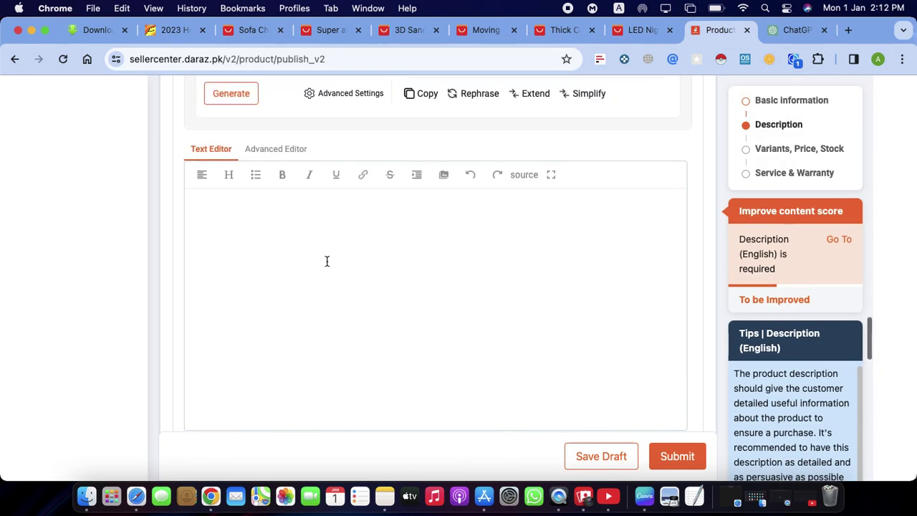
{"action": "left_click", "coordinate": [330, 245]}
{"action": "scroll", "coordinate": [329, 245], "scroll_direction": "down", "scroll_amount": 5}
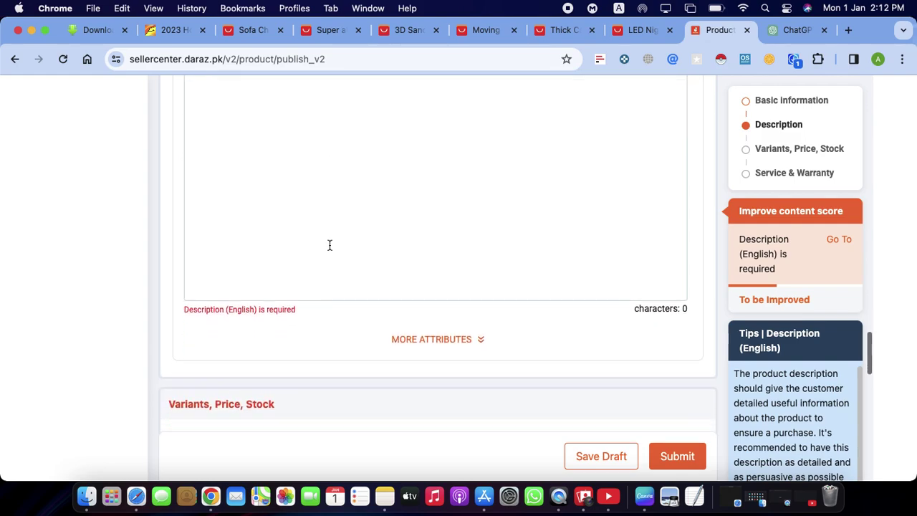
{"action": "scroll", "coordinate": [305, 256], "scroll_direction": "down", "scroll_amount": 4}
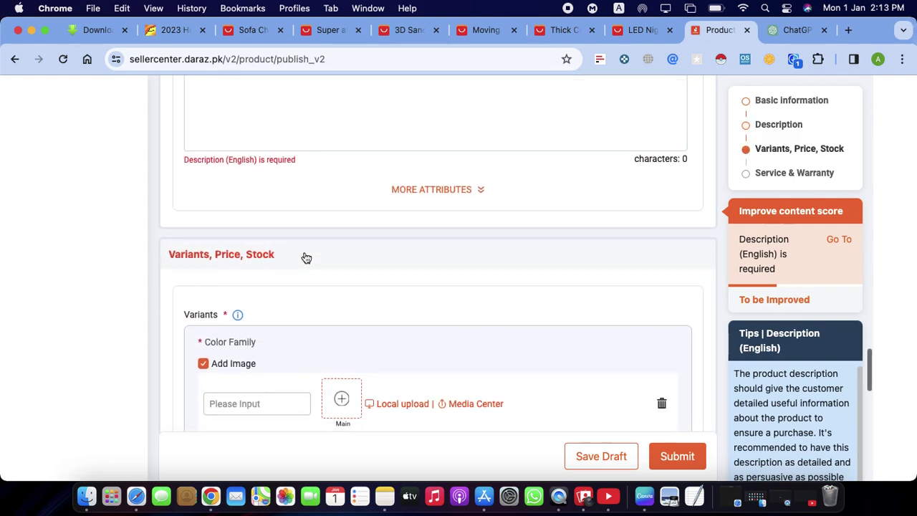
{"action": "scroll", "coordinate": [304, 256], "scroll_direction": "down", "scroll_amount": 1}
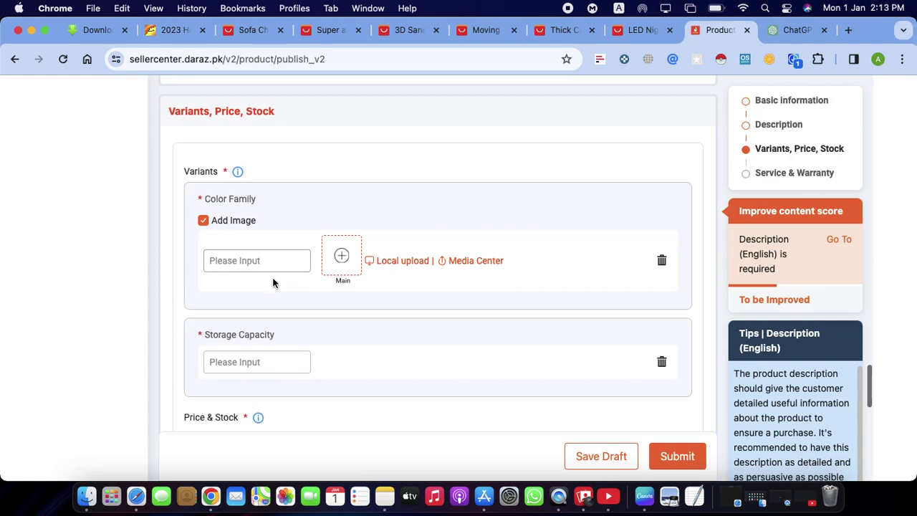
{"action": "left_click", "coordinate": [280, 266]}
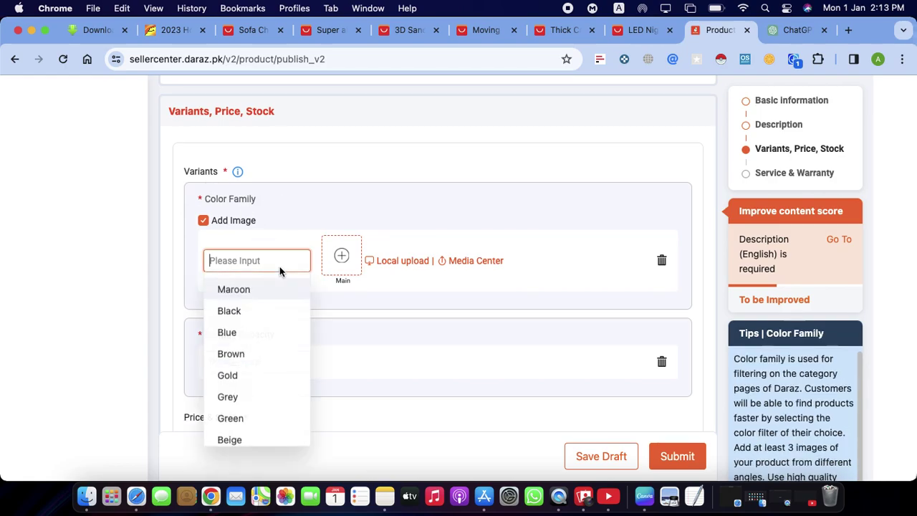
{"action": "left_click", "coordinate": [237, 317]}
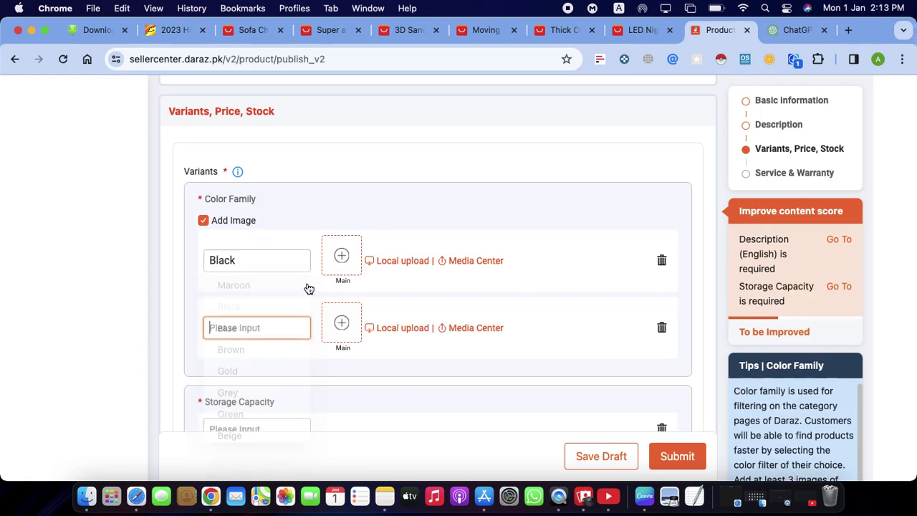
Look through the storage capacity options offered for the variant
{"action": "scroll", "coordinate": [317, 256], "scroll_direction": "down", "scroll_amount": 1}
{"action": "scroll", "coordinate": [317, 256], "scroll_direction": "down", "scroll_amount": 4}
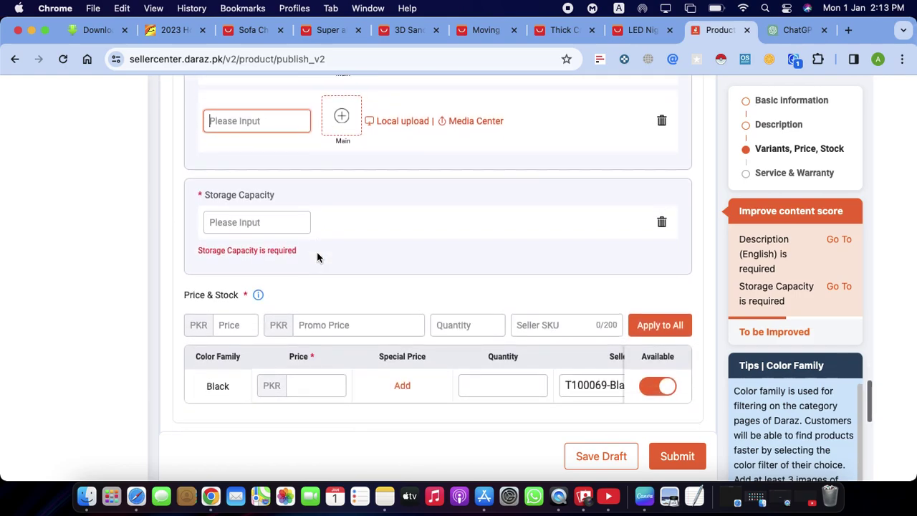
{"action": "left_click", "coordinate": [262, 223]}
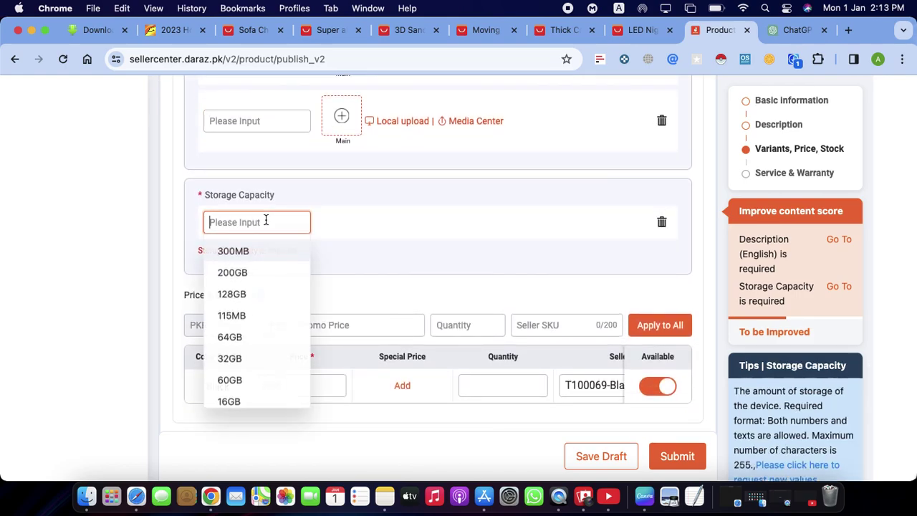
{"action": "left_click", "coordinate": [366, 248]}
Set the price for all variants to PKR 600 in the Price & Stock section
{"action": "scroll", "coordinate": [331, 271], "scroll_direction": "down", "scroll_amount": 3}
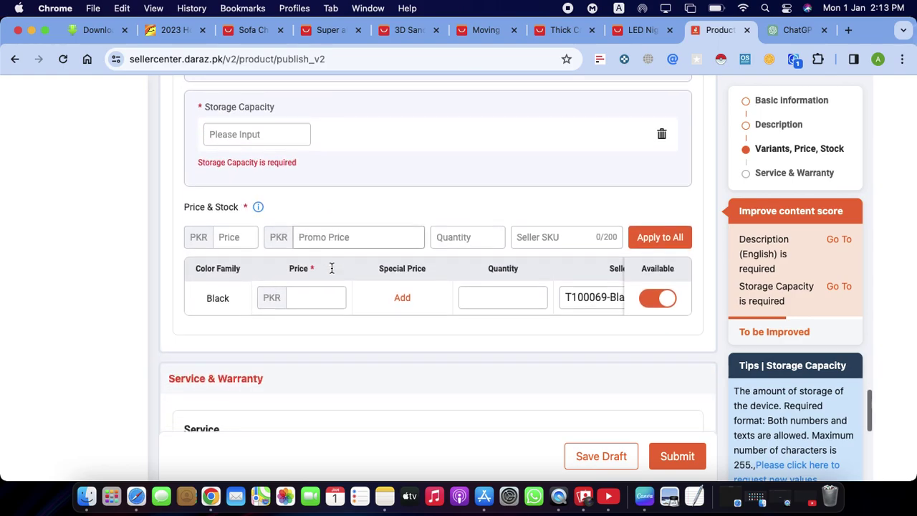
{"action": "left_click", "coordinate": [229, 238]}
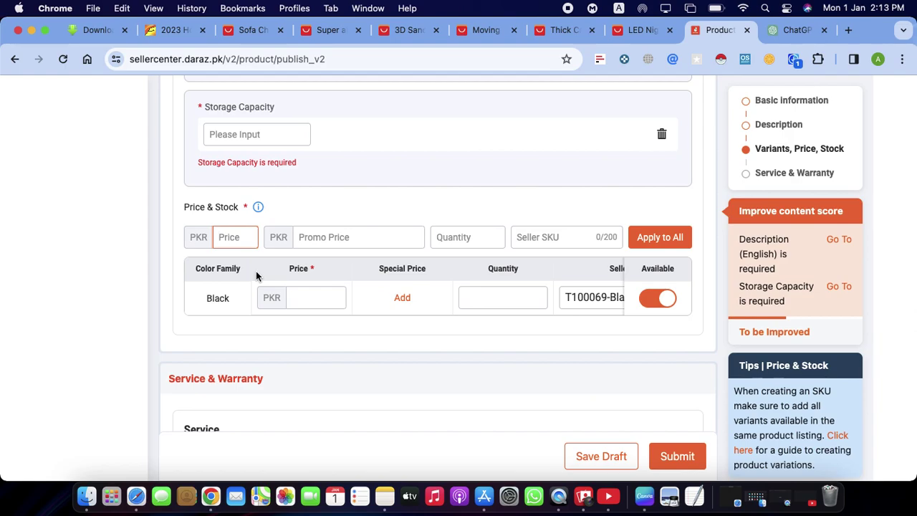
{"action": "type", "text": "600"}
Add a promo price of 200 valid from 01/01/2024 to 11/02/2024 and confirm it
{"action": "left_click", "coordinate": [340, 237]}
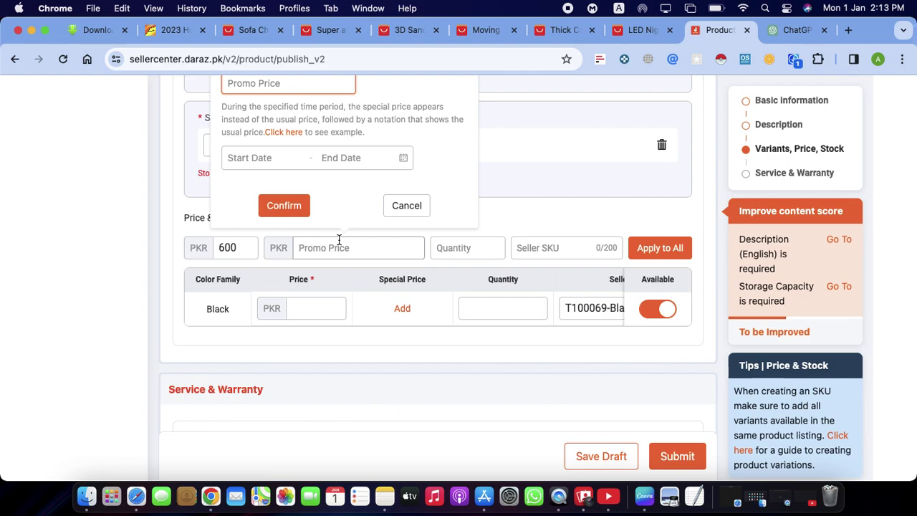
{"action": "scroll", "coordinate": [339, 241], "scroll_direction": "up", "scroll_amount": 2}
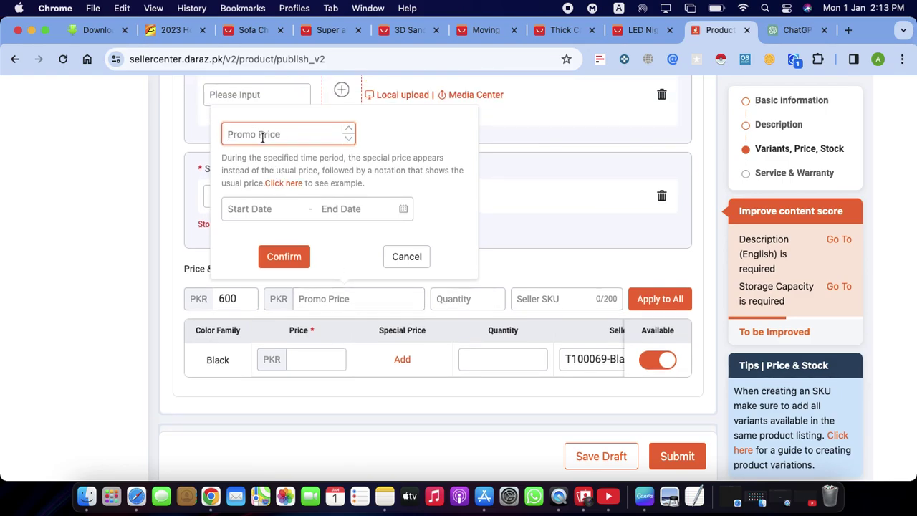
{"action": "type", "text": "2"}
{"action": "left_click", "coordinate": [258, 213]}
{"action": "left_click", "coordinate": [262, 293]}
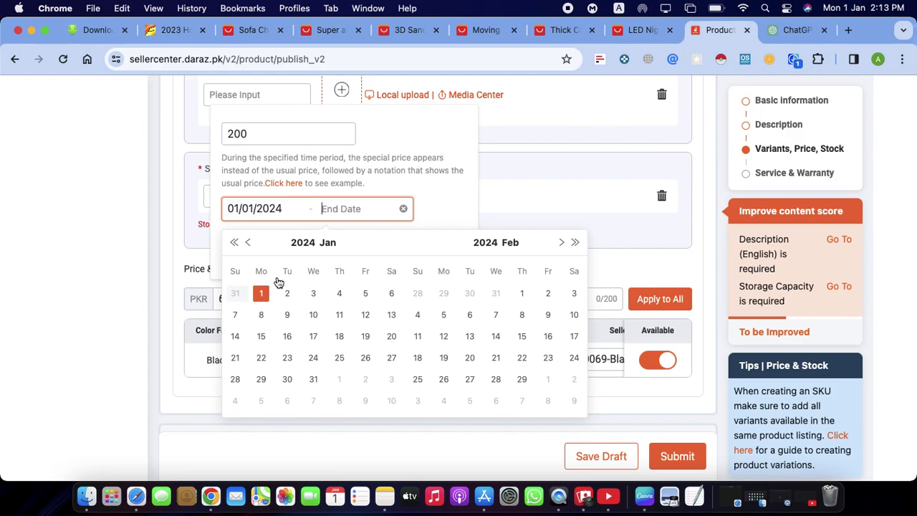
{"action": "left_click", "coordinate": [419, 335]}
{"action": "scroll", "coordinate": [368, 219], "scroll_direction": "down", "scroll_amount": 1}
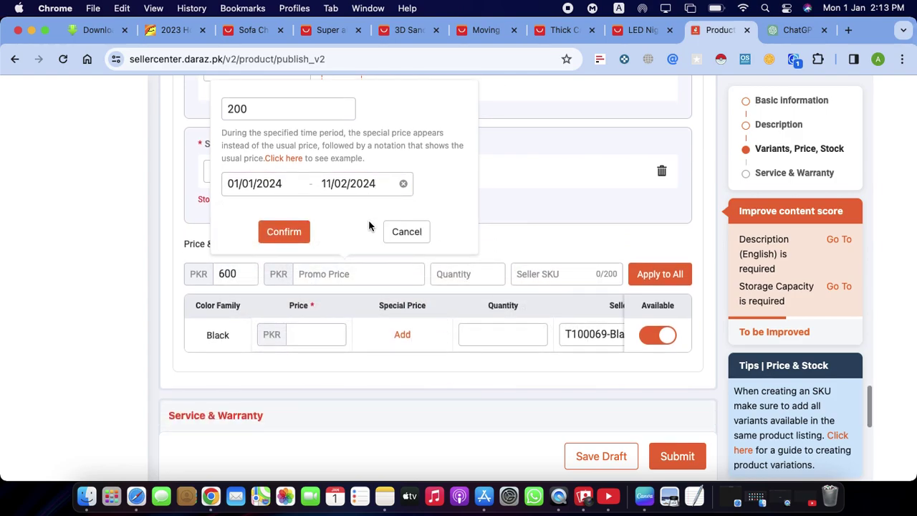
{"action": "scroll", "coordinate": [371, 228], "scroll_direction": "up", "scroll_amount": 2}
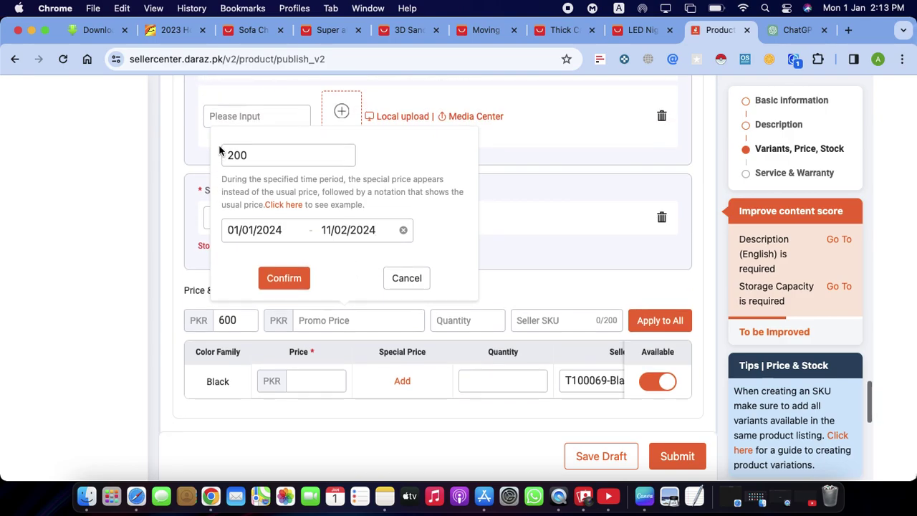
{"action": "left_click", "coordinate": [240, 322]}
{"action": "left_click_drag", "start_coordinate": [240, 321], "coordinate": [213, 323]}
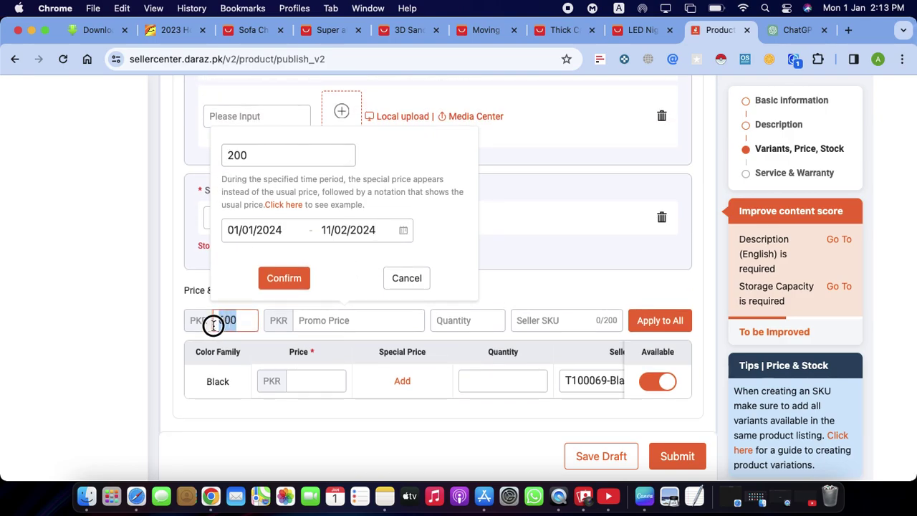
{"action": "left_click_drag", "start_coordinate": [258, 155], "coordinate": [224, 155]}
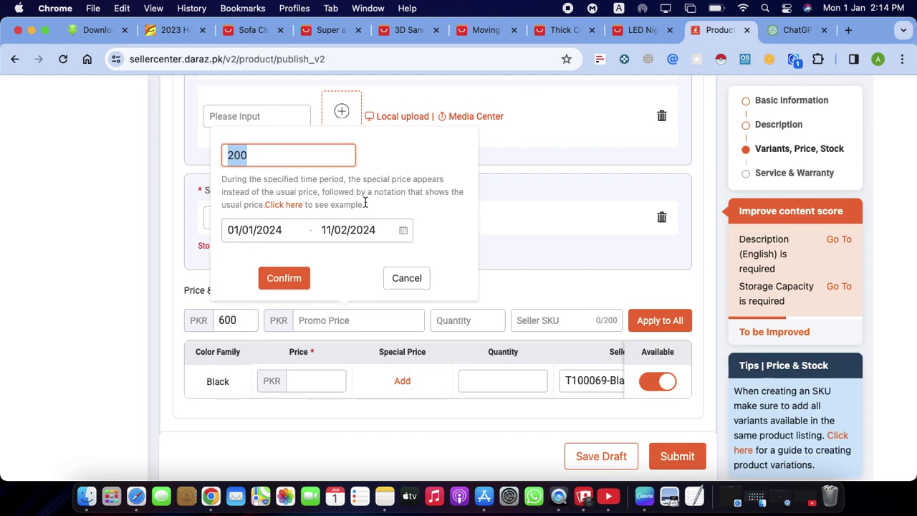
{"action": "left_click", "coordinate": [285, 279]}
Enter a stock quantity of 100 and the seller SKU 1122 for the variants
{"action": "left_click", "coordinate": [463, 321]}
{"action": "type", "text": "100"}
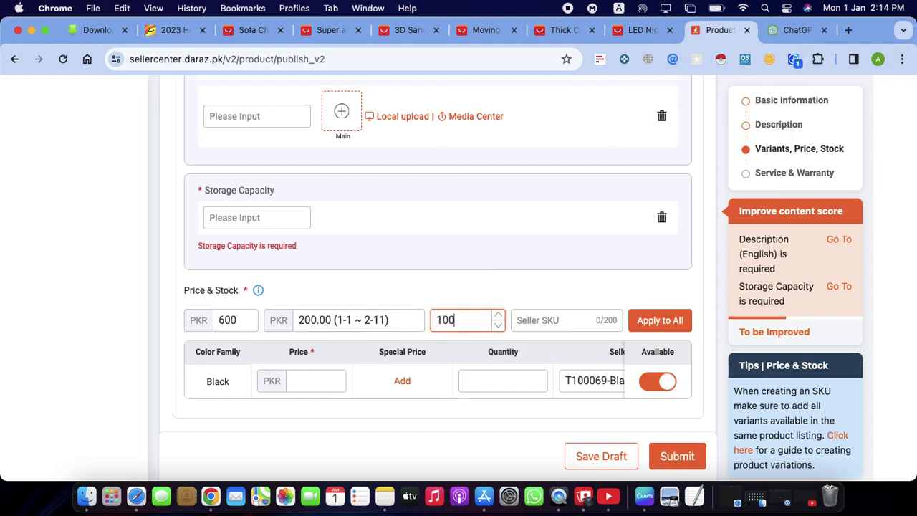
{"action": "type", "text": "1122"}
Set the warranty type to No Warranty in the Service & Warranty section
{"action": "scroll", "coordinate": [397, 352], "scroll_direction": "down", "scroll_amount": 2}
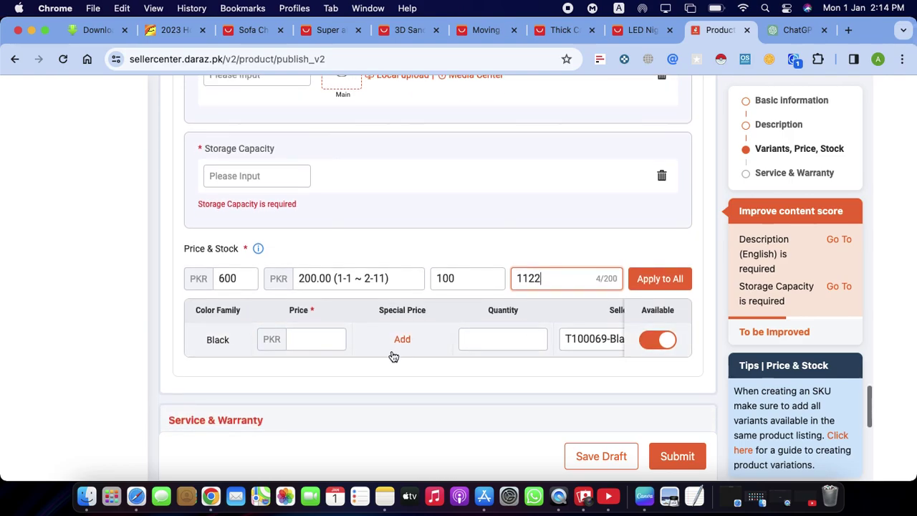
{"action": "scroll", "coordinate": [336, 326], "scroll_direction": "down", "scroll_amount": 2}
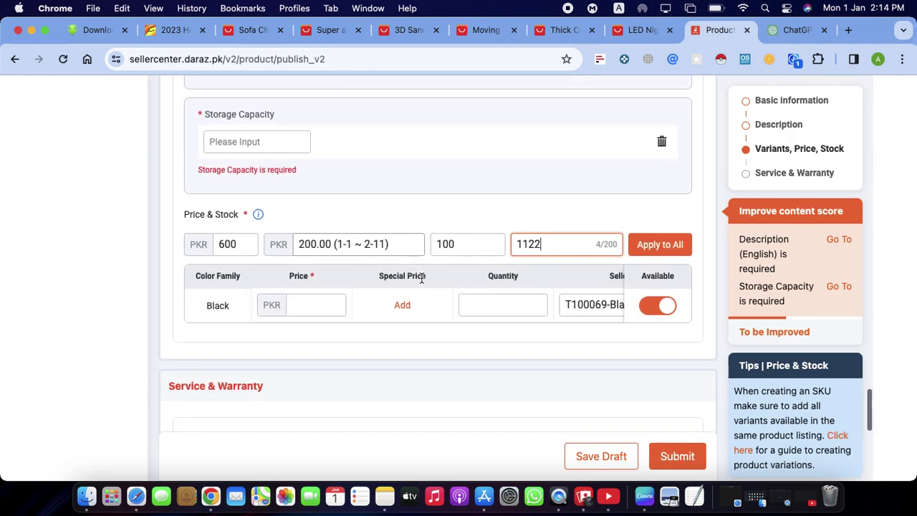
{"action": "scroll", "coordinate": [421, 316], "scroll_direction": "right", "scroll_amount": 3}
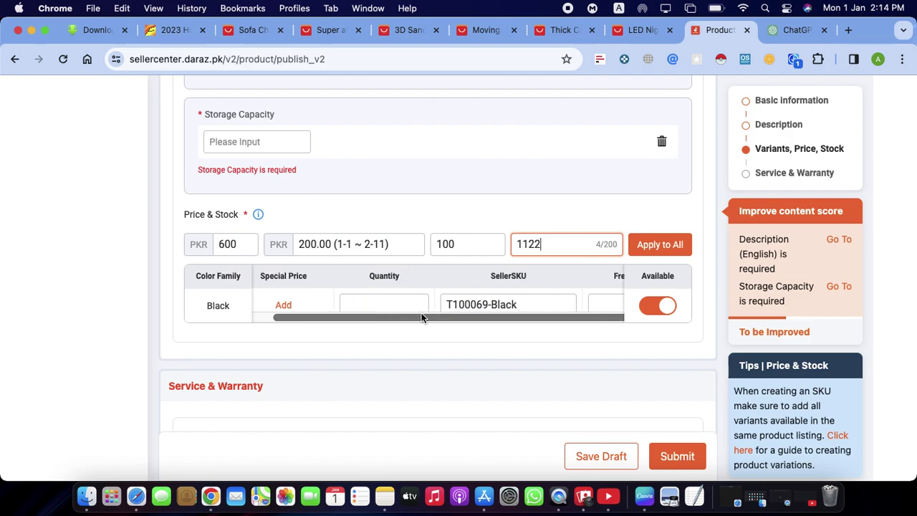
{"action": "scroll", "coordinate": [440, 404], "scroll_direction": "down", "scroll_amount": 5}
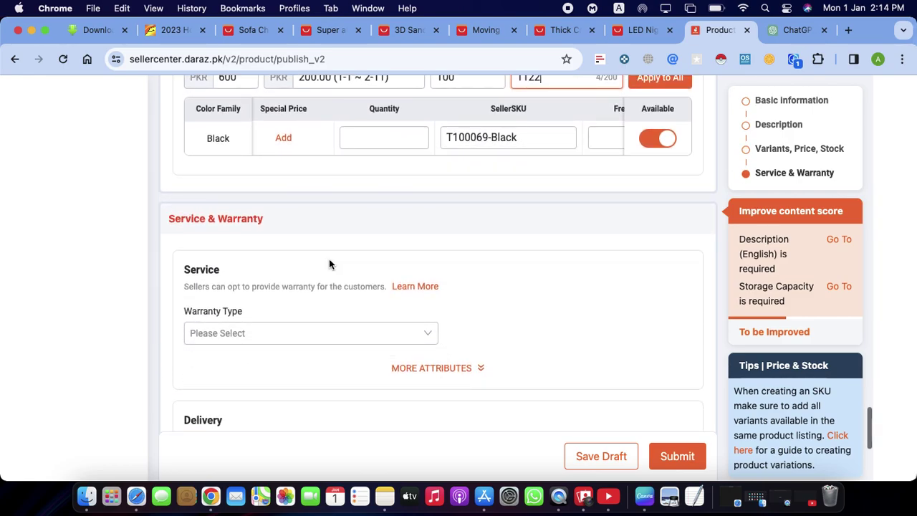
{"action": "left_click", "coordinate": [313, 335]}
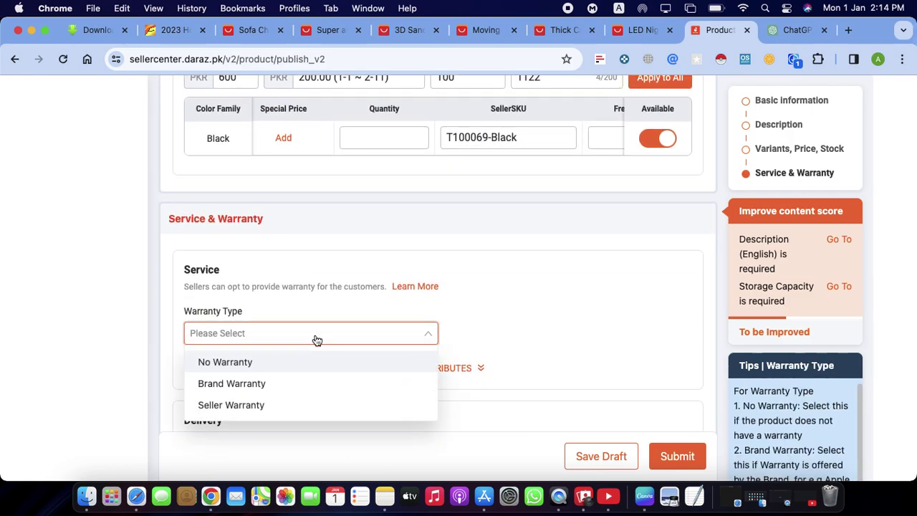
{"action": "left_click", "coordinate": [240, 364]}
{"action": "scroll", "coordinate": [315, 306], "scroll_direction": "down", "scroll_amount": 3}
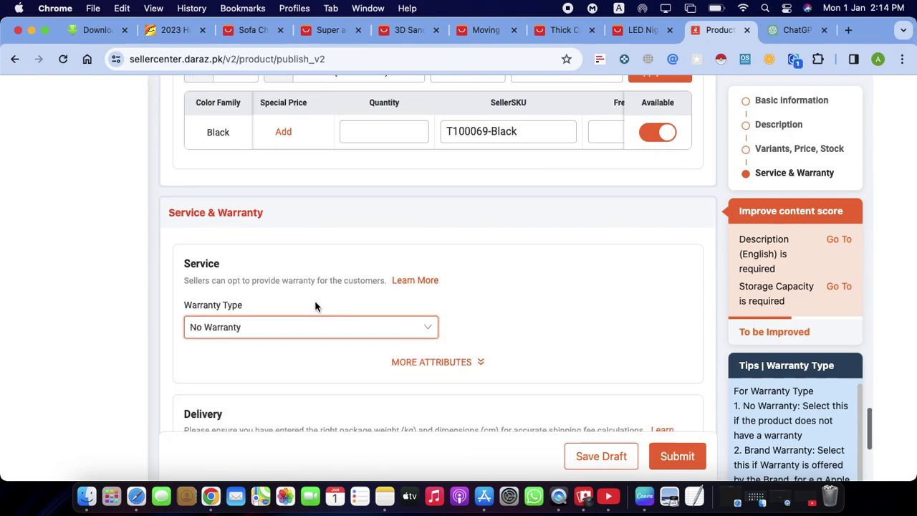
Enter a package weight of 0.1 kg in the Delivery section
{"action": "scroll", "coordinate": [317, 315], "scroll_direction": "down", "scroll_amount": 6}
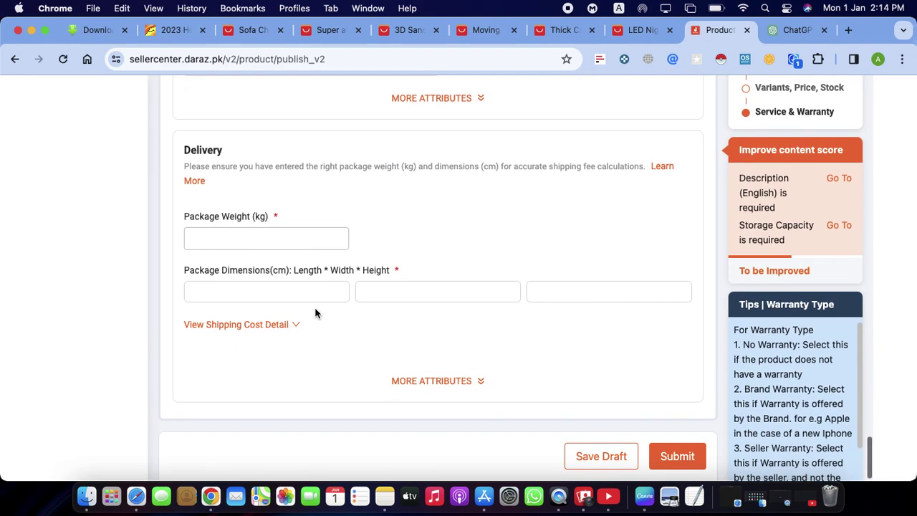
{"action": "left_click", "coordinate": [253, 241]}
{"action": "scroll", "coordinate": [254, 242], "scroll_direction": "up", "scroll_amount": 1}
{"action": "left_click", "coordinate": [259, 238]}
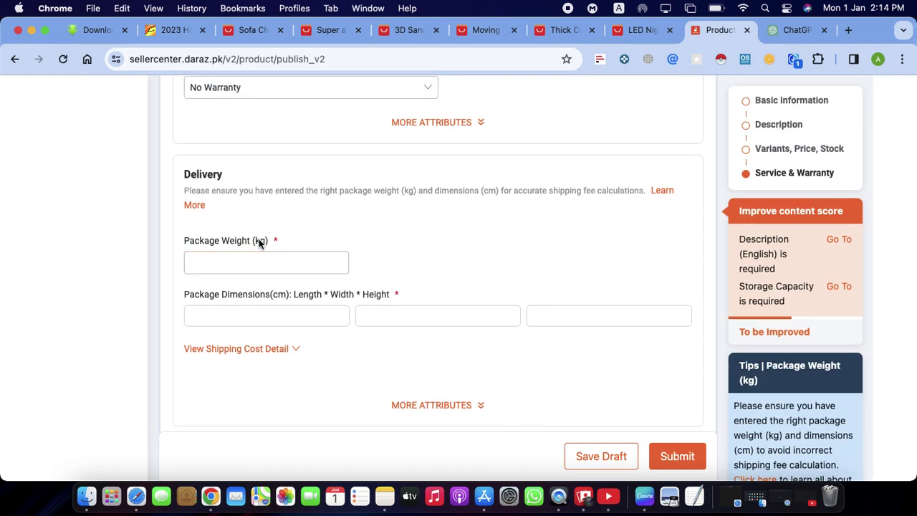
{"action": "left_click", "coordinate": [259, 260]}
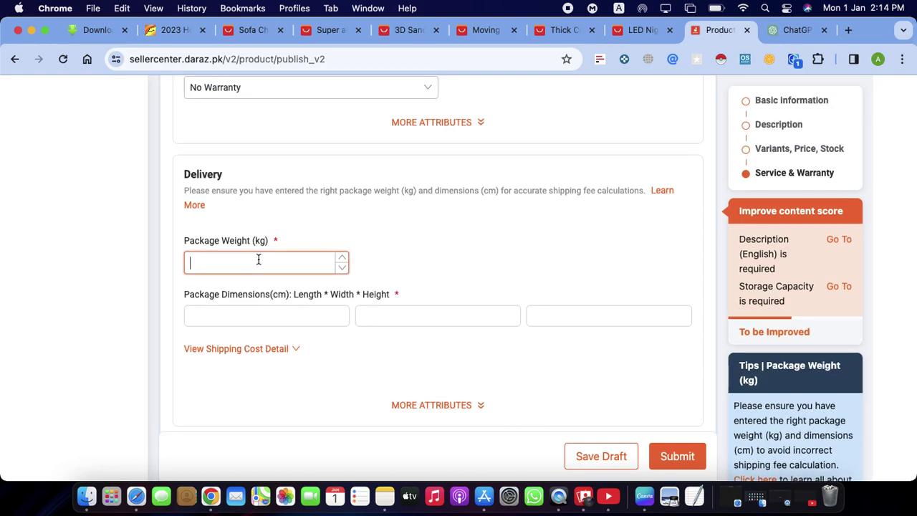
{"action": "type", "text": "0.1"}
{"action": "scroll", "coordinate": [210, 230], "scroll_direction": "down", "scroll_amount": 1}
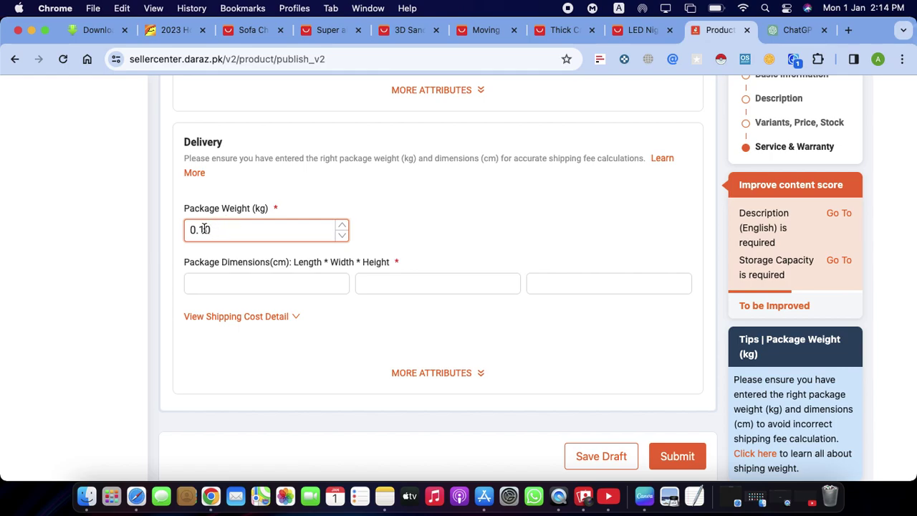
{"action": "left_click_drag", "start_coordinate": [218, 230], "coordinate": [180, 234]}
{"action": "left_click", "coordinate": [243, 214]}
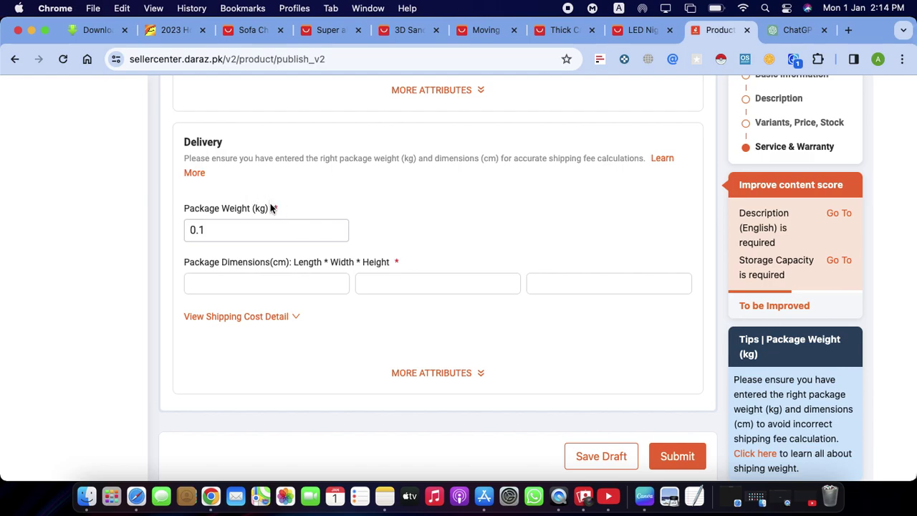
{"action": "left_click_drag", "start_coordinate": [284, 206], "coordinate": [162, 207]}
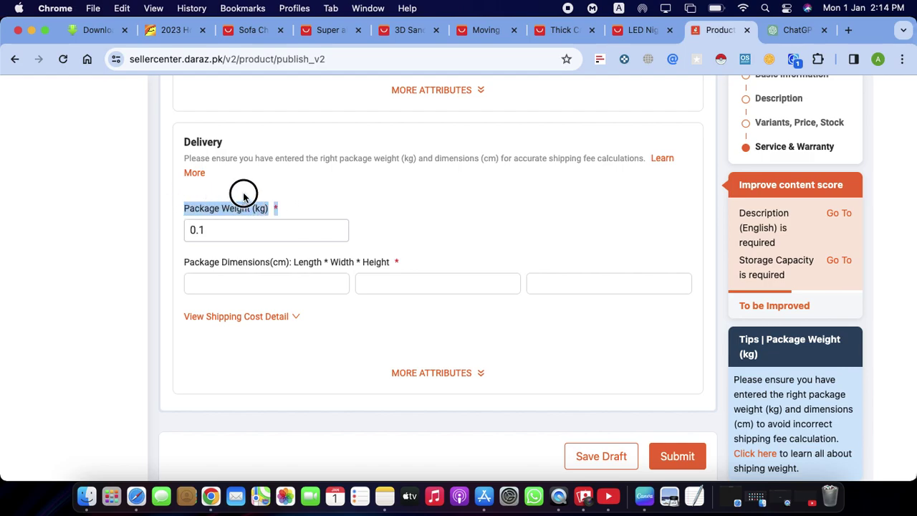
{"action": "left_click", "coordinate": [340, 208]}
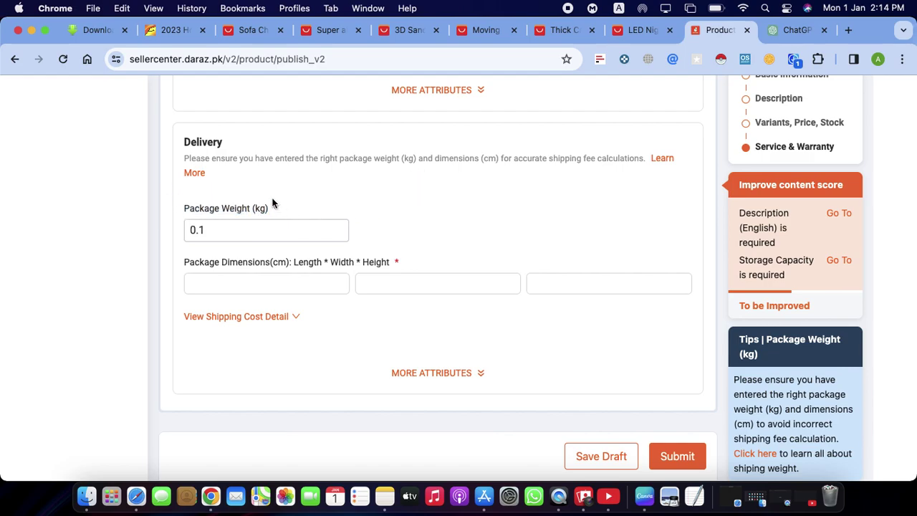
{"action": "mouse_move", "coordinate": [280, 208]}
{"action": "left_mouse_down"}
{"action": "mouse_move", "coordinate": [222, 219]}
{"action": "mouse_move", "coordinate": [274, 213]}
{"action": "left_mouse_up"}
{"action": "left_click", "coordinate": [336, 229]}
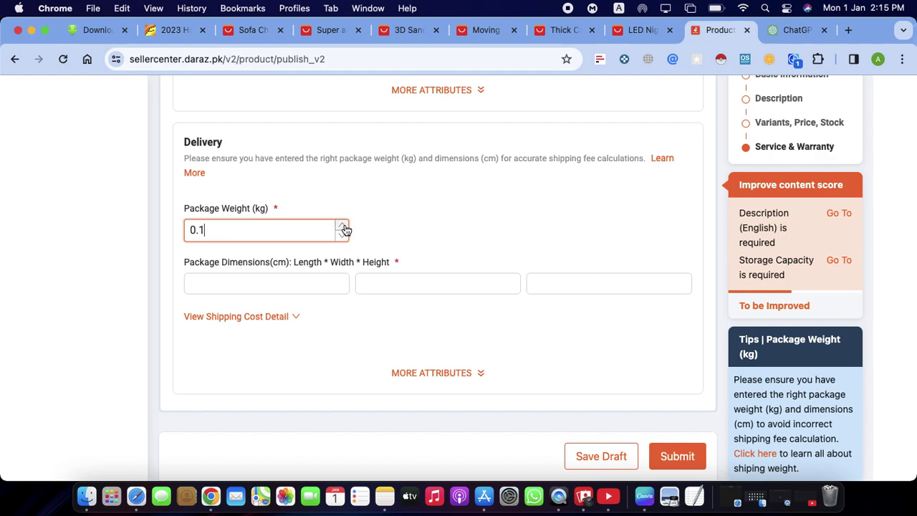
Set the package dimensions to 10 cm length, 10 cm width and 10 cm height in the Delivery section
{"action": "left_click", "coordinate": [250, 285]}
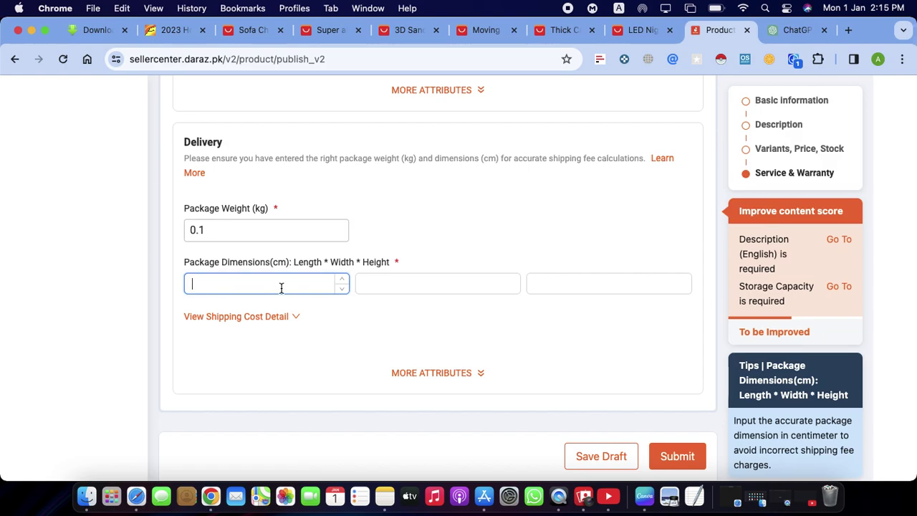
{"action": "type", "text": "10"}
{"action": "key", "text": "Tab"}
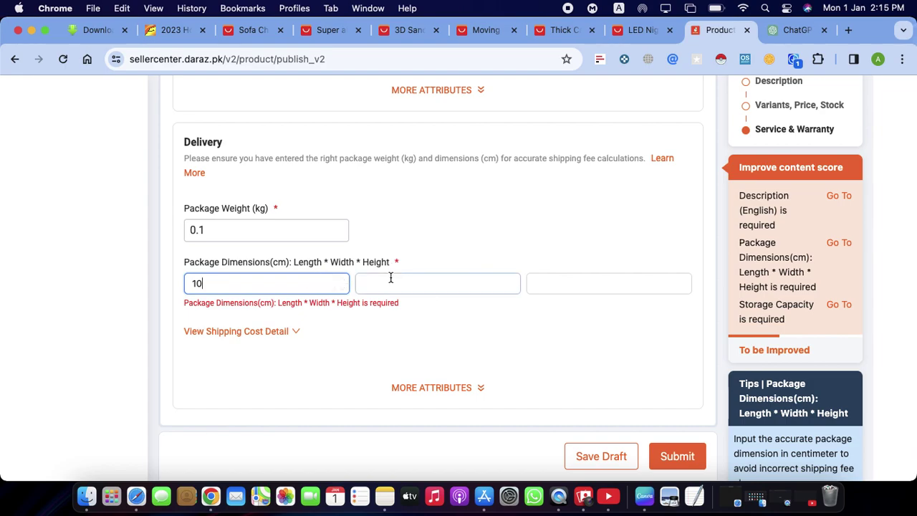
{"action": "key", "text": "Tab"}
{"action": "type", "text": "10"}
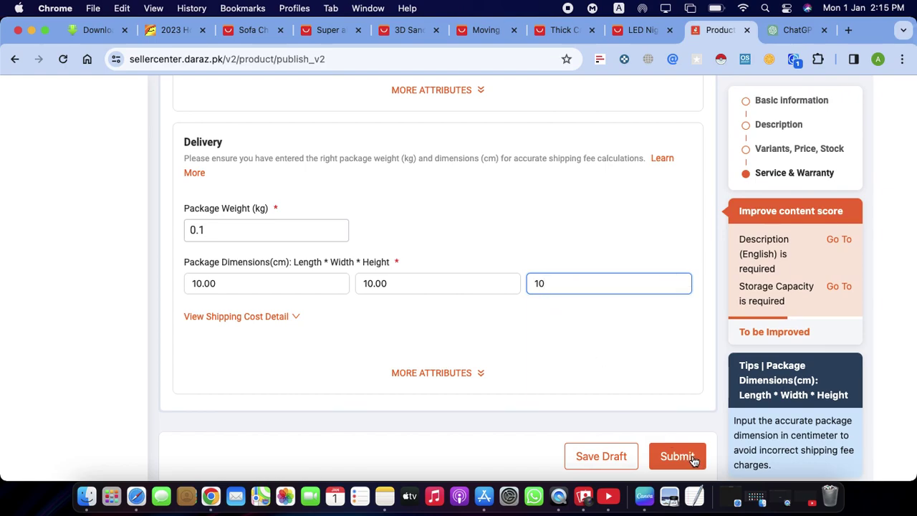
Expand the additional Delivery attributes and mark Dangerous Goods as None
{"action": "left_click", "coordinate": [438, 375]}
{"action": "scroll", "coordinate": [438, 375], "scroll_direction": "down", "scroll_amount": 1}
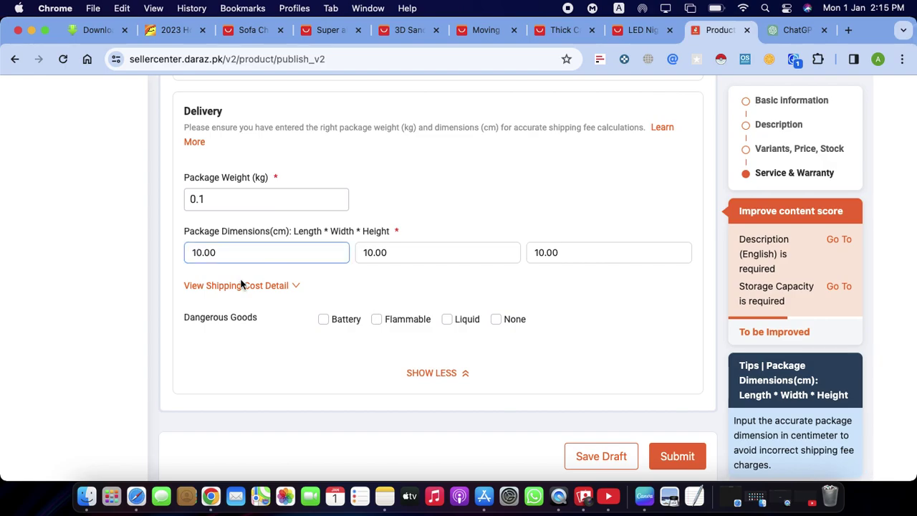
{"action": "left_click", "coordinate": [500, 325]}
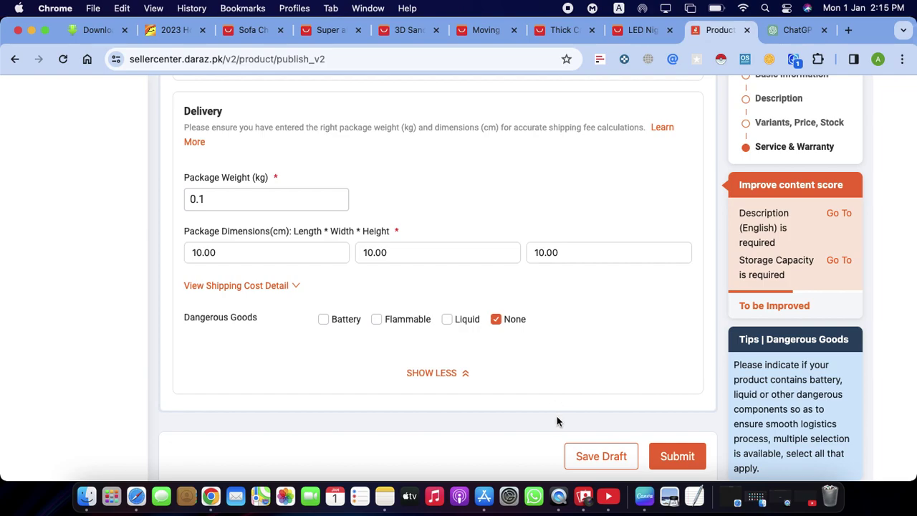
Review the listing's Description, Variants, Price, Stock and Service & Warranty sections in turn, down to the delivery details
{"action": "scroll", "coordinate": [386, 183], "scroll_direction": "up", "scroll_amount": 2}
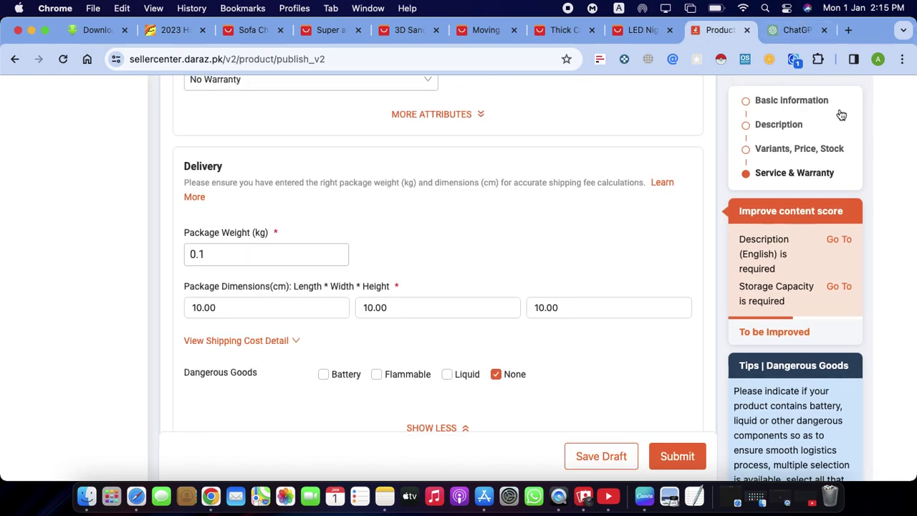
{"action": "left_click_drag", "start_coordinate": [840, 103], "coordinate": [744, 101]}
{"action": "left_click", "coordinate": [822, 127]}
{"action": "left_click_drag", "start_coordinate": [813, 121], "coordinate": [779, 145]}
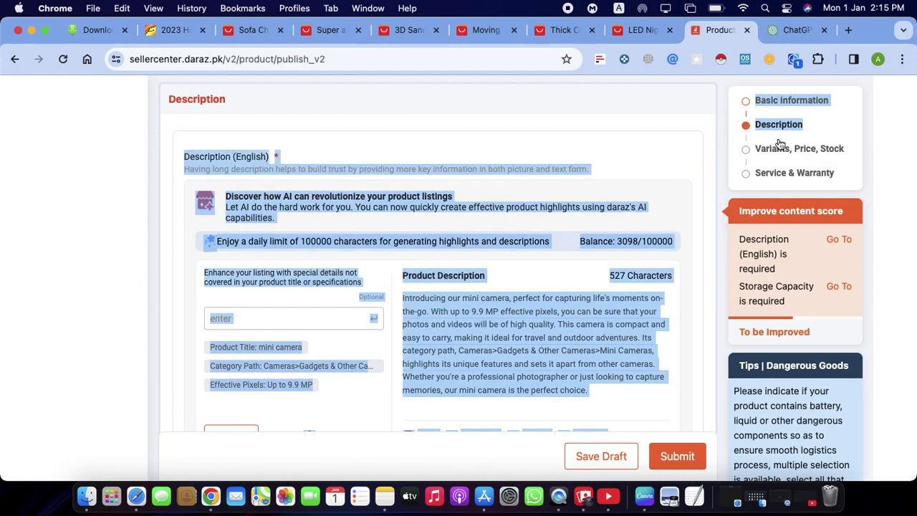
{"action": "left_click", "coordinate": [835, 124]}
{"action": "left_click", "coordinate": [759, 156]}
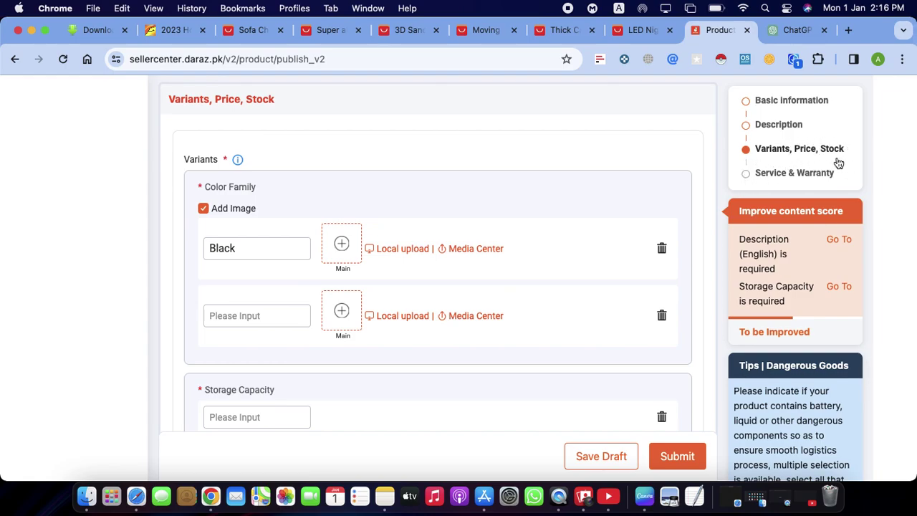
{"action": "left_click", "coordinate": [794, 174]}
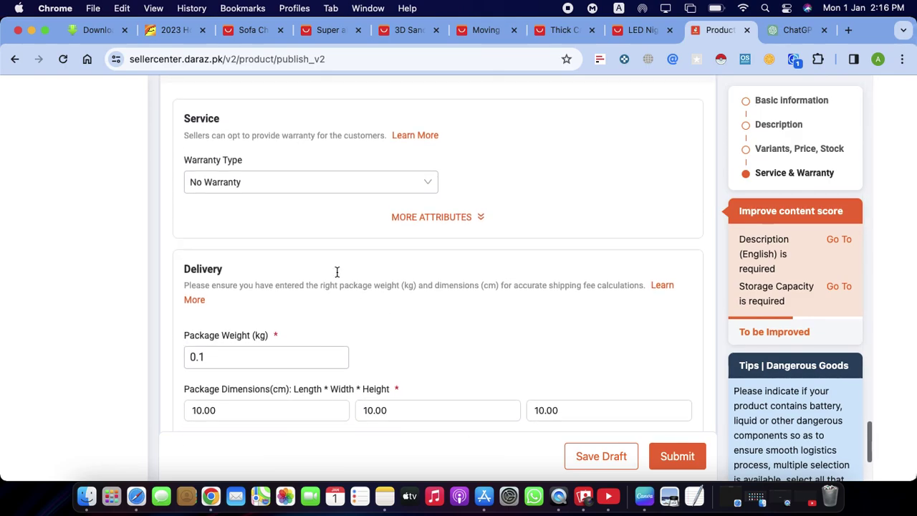
{"action": "scroll", "coordinate": [295, 250], "scroll_direction": "down", "scroll_amount": 4}
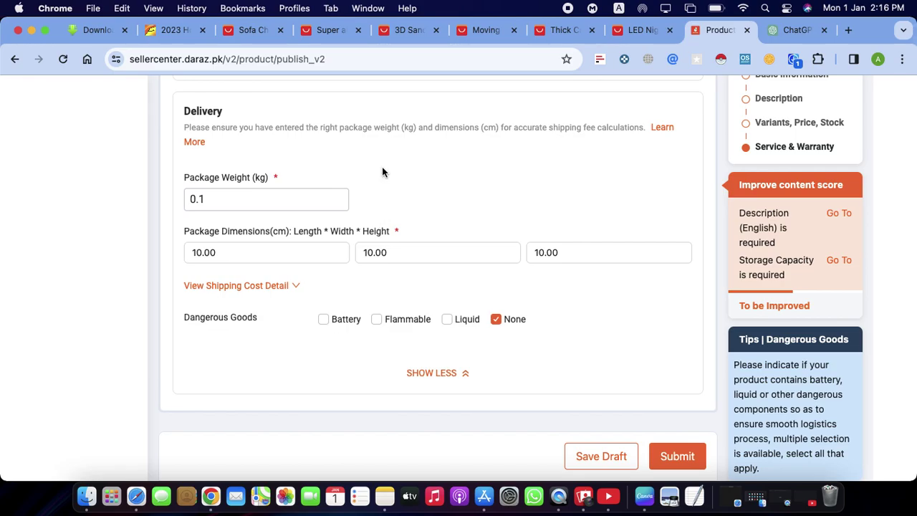
Go back to the product images and check the upload options for the second image, leaving without adding one
{"action": "scroll", "coordinate": [381, 172], "scroll_direction": "up", "scroll_amount": 20}
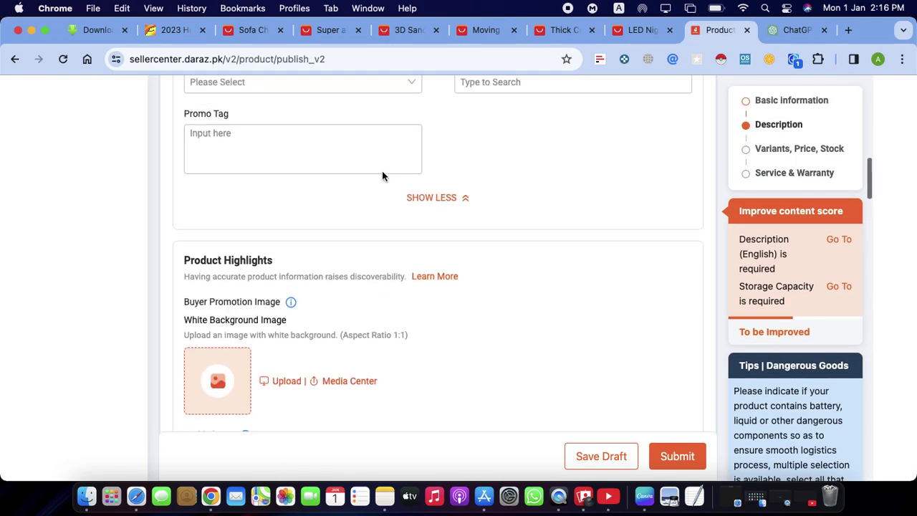
{"action": "scroll", "coordinate": [382, 175], "scroll_direction": "up", "scroll_amount": 10}
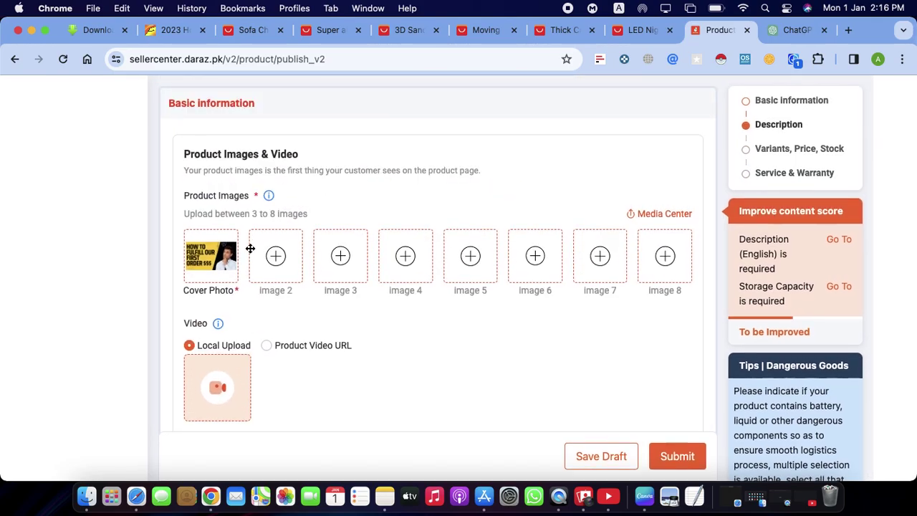
{"action": "left_click", "coordinate": [273, 269]}
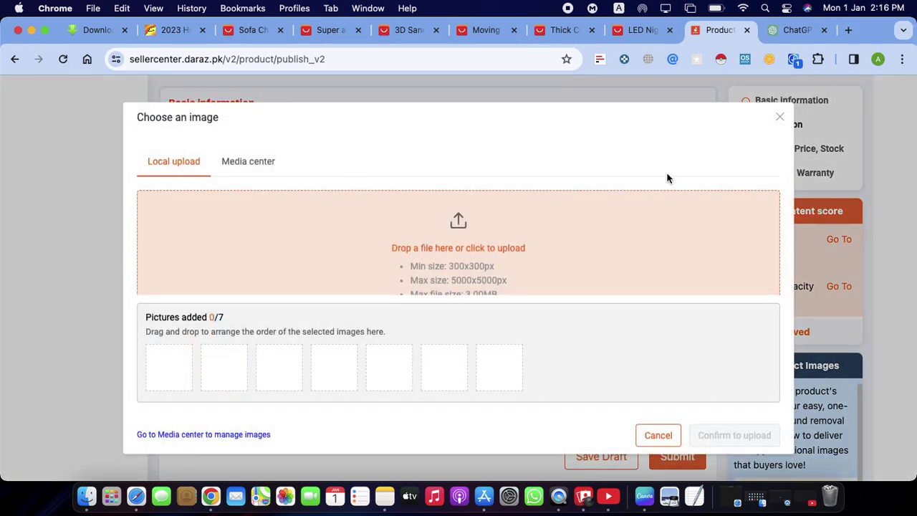
{"action": "left_click", "coordinate": [780, 119]}
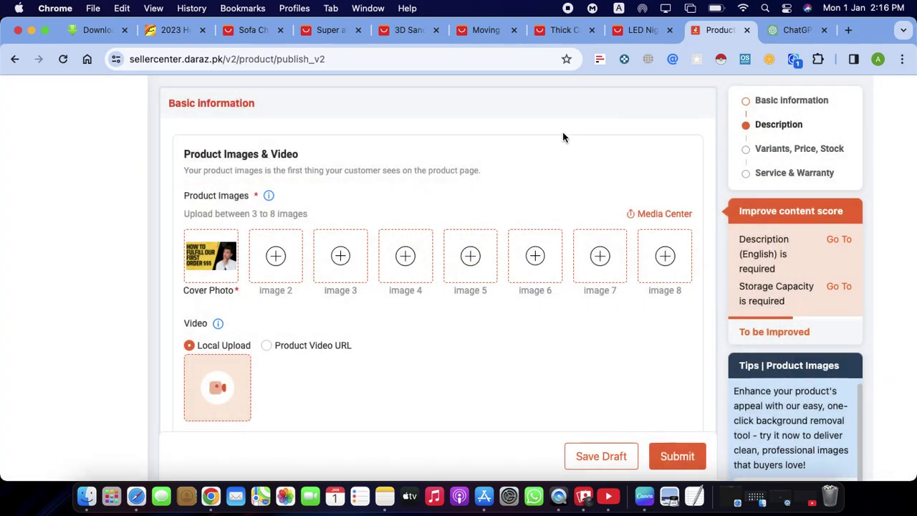
Examine the Product Information section, checking the English and Urdu product names
{"action": "scroll", "coordinate": [469, 182], "scroll_direction": "down", "scroll_amount": 2}
{"action": "scroll", "coordinate": [469, 183], "scroll_direction": "up", "scroll_amount": 2}
{"action": "scroll", "coordinate": [469, 186], "scroll_direction": "down", "scroll_amount": 5}
{"action": "scroll", "coordinate": [468, 182], "scroll_direction": "down", "scroll_amount": 1}
{"action": "scroll", "coordinate": [466, 184], "scroll_direction": "up", "scroll_amount": 2}
{"action": "left_click", "coordinate": [335, 201]}
{"action": "double_click", "coordinate": [336, 201]}
{"action": "left_click", "coordinate": [335, 200]}
{"action": "left_click", "coordinate": [495, 146]}
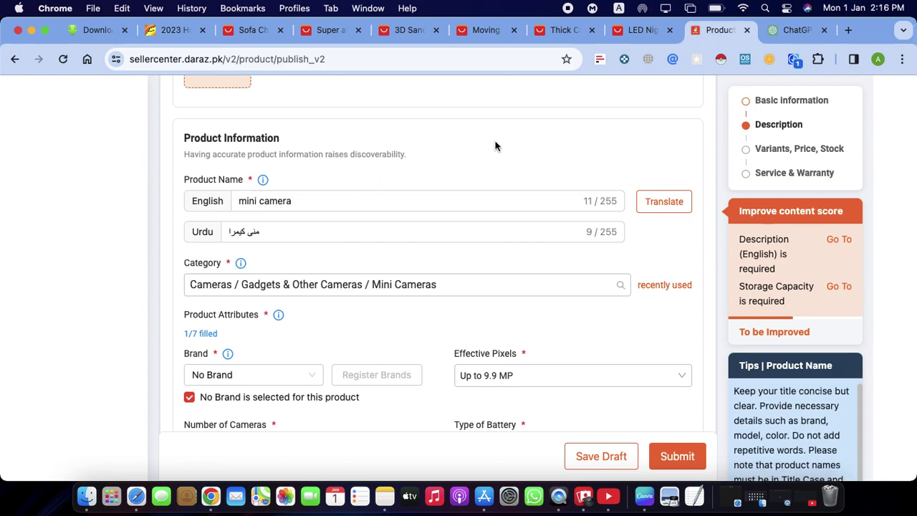
{"action": "scroll", "coordinate": [495, 147], "scroll_direction": "up", "scroll_amount": 3}
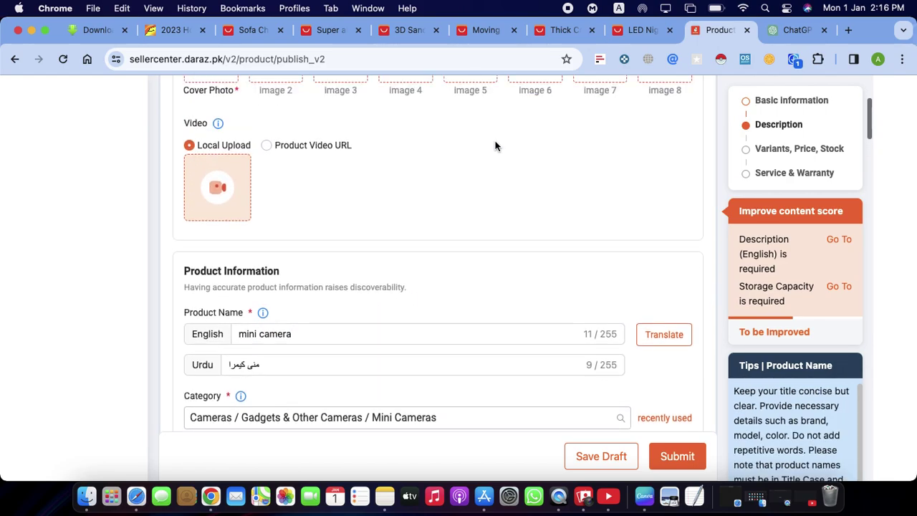
{"action": "scroll", "coordinate": [495, 146], "scroll_direction": "down", "scroll_amount": 2}
{"action": "left_click", "coordinate": [257, 299]}
{"action": "double_click", "coordinate": [273, 296]}
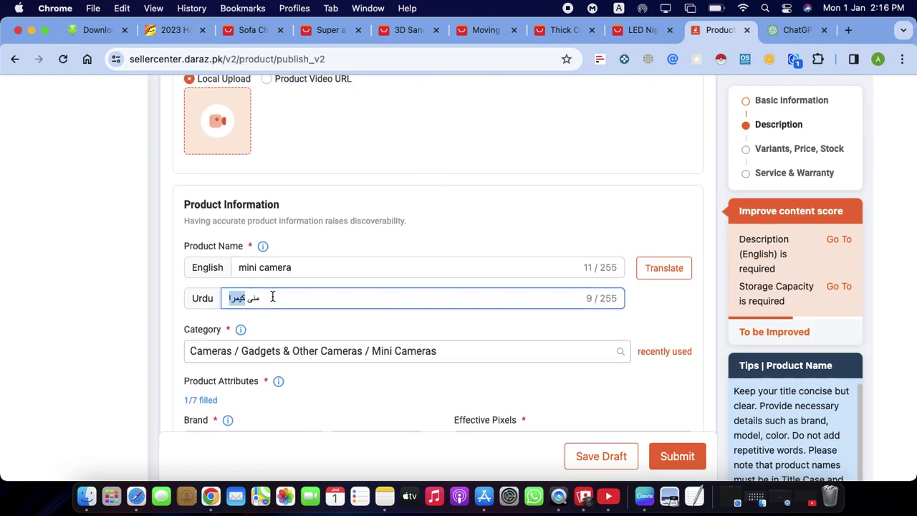
{"action": "left_click", "coordinate": [276, 298]}
{"action": "scroll", "coordinate": [481, 146], "scroll_direction": "up", "scroll_amount": 6}
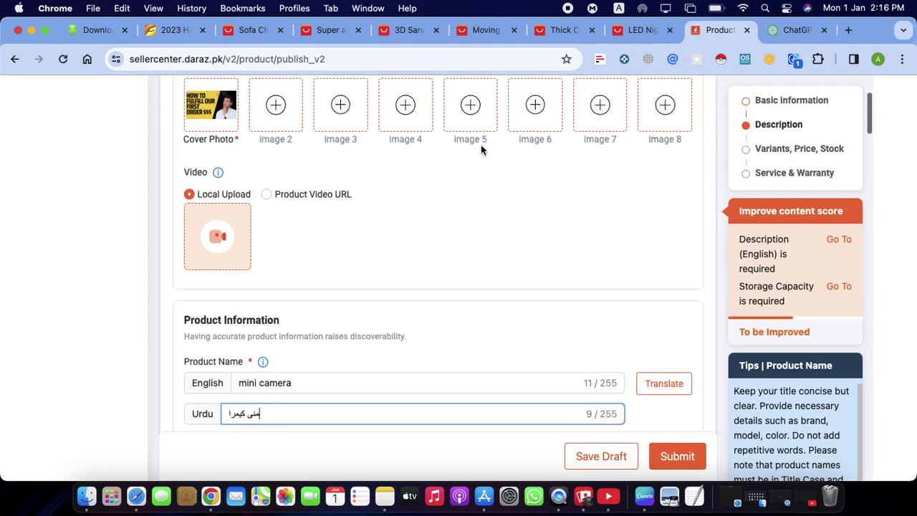